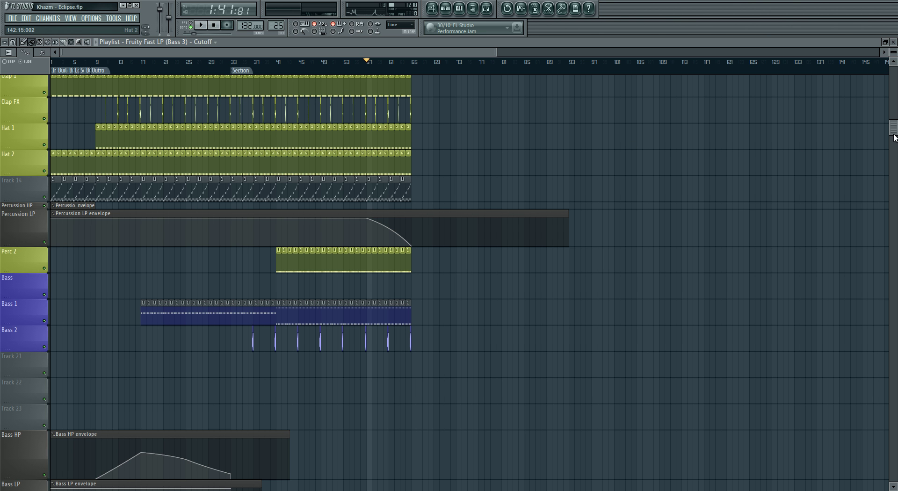
Scroll through the Eclipse playlist to review the arrangement's tracks.
mouse_move(893, 127)
left_mouse_down()
mouse_move(895, 203)
mouse_move(895, 128)
left_mouse_up()
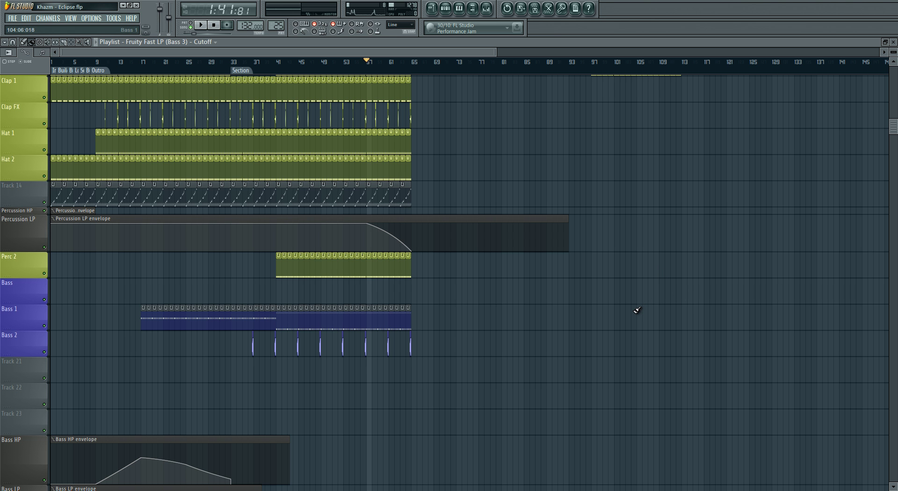
scroll(635, 312, "down", 2)
scroll(635, 311, "up", 6)
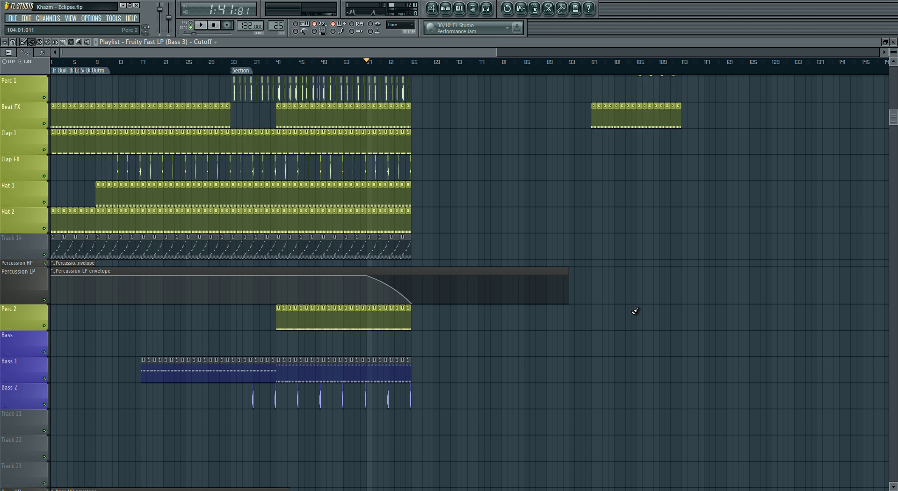
scroll(636, 311, "down", 5)
scroll(636, 311, "down", 11)
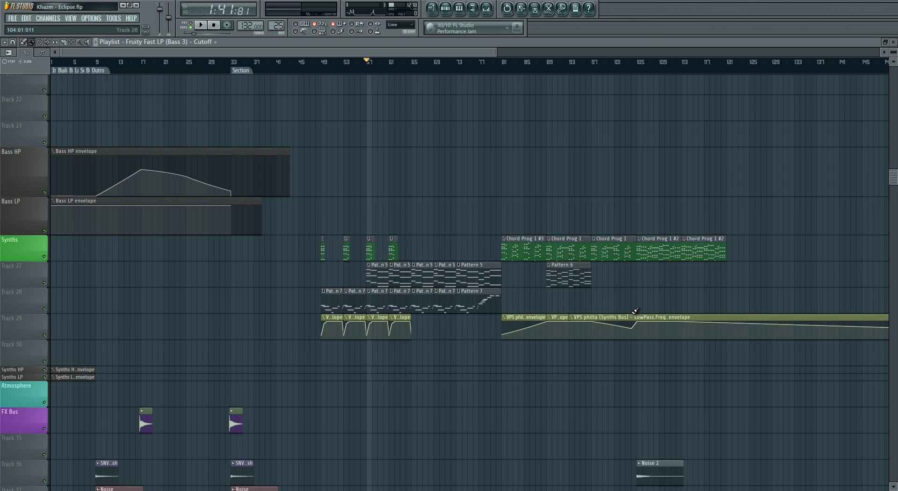
scroll(635, 311, "up", 4)
scroll(635, 311, "down", 6)
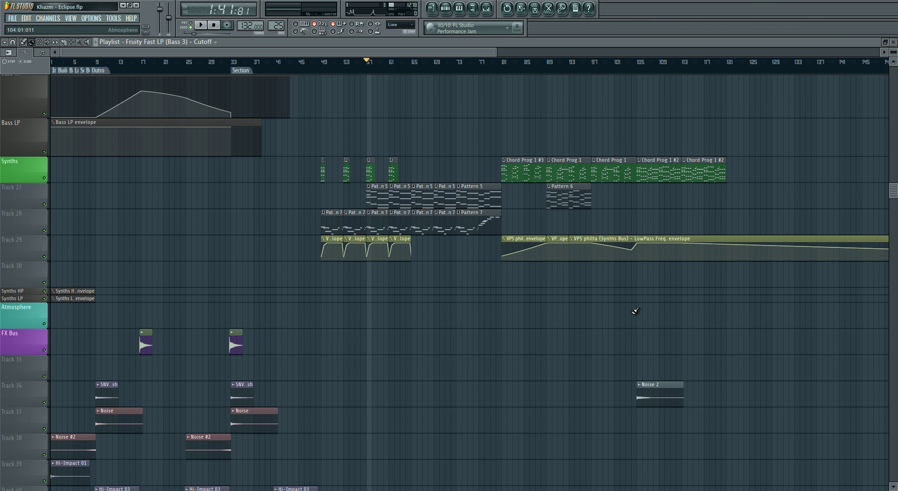
scroll(636, 311, "up", 3)
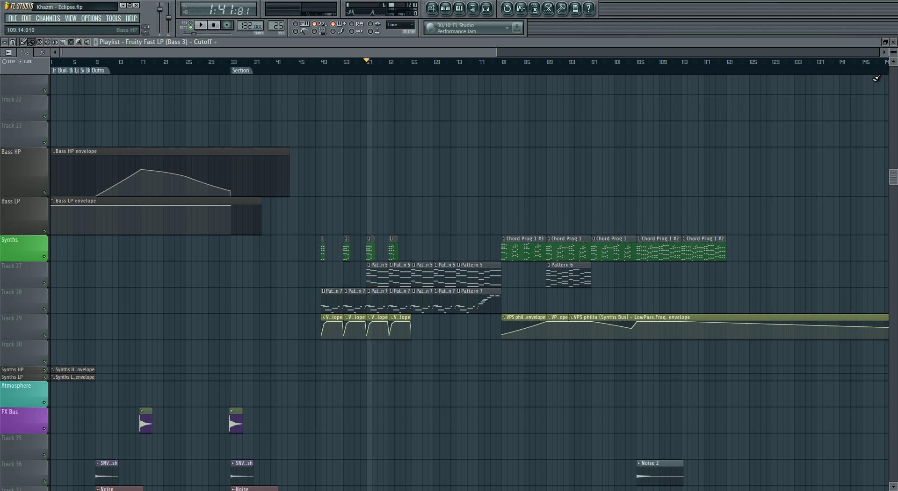
scroll(27, 55, "down", 1)
scroll(27, 55, "down", 3)
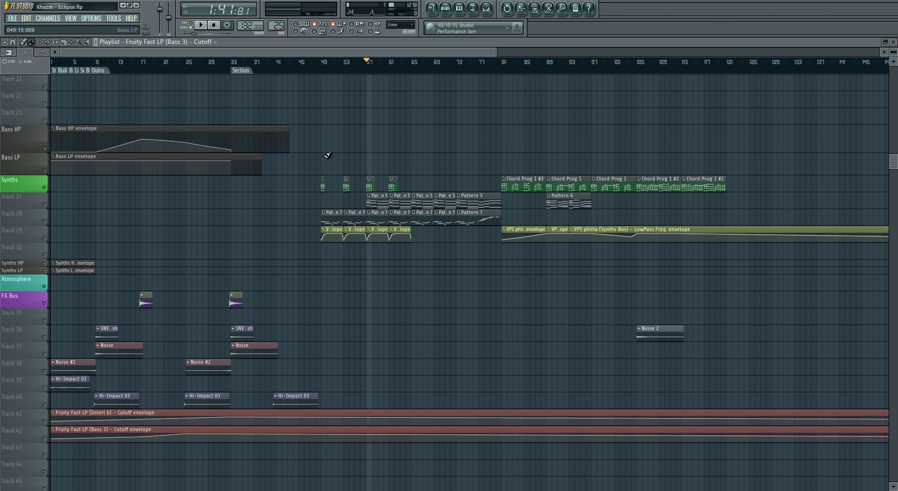
scroll(347, 139, "up", 5)
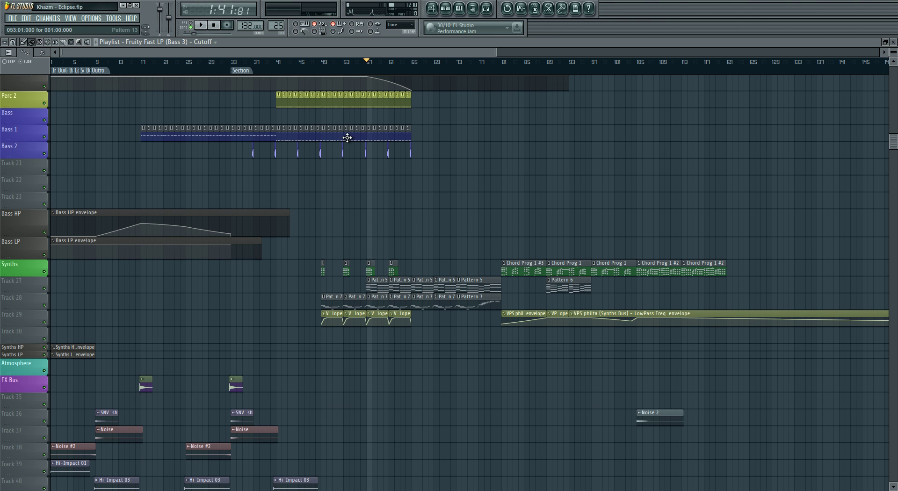
Play the project briefly, stop it, and scroll the playlist back to the top.
left_click(202, 26)
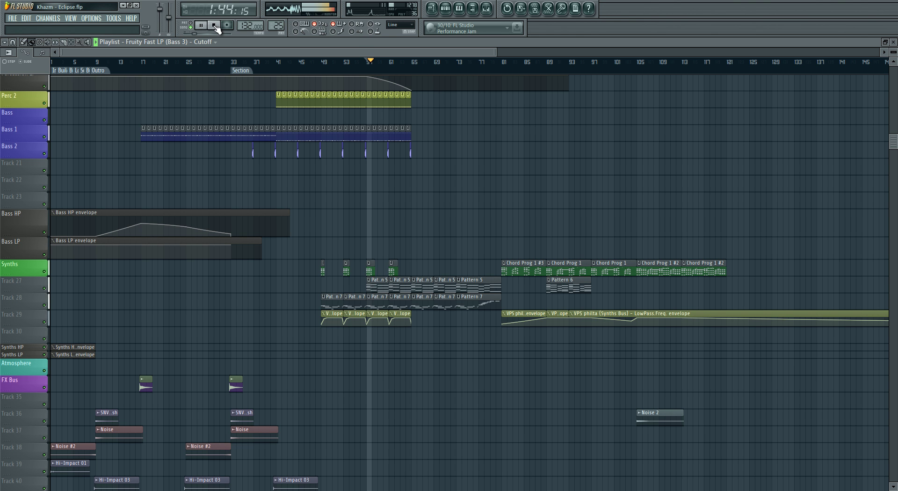
left_click(214, 26)
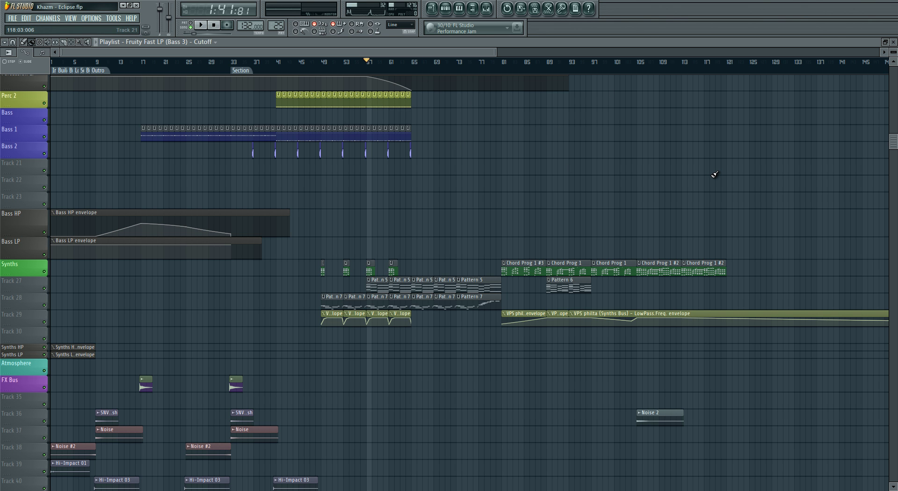
left_click_drag(896, 147, 896, 134)
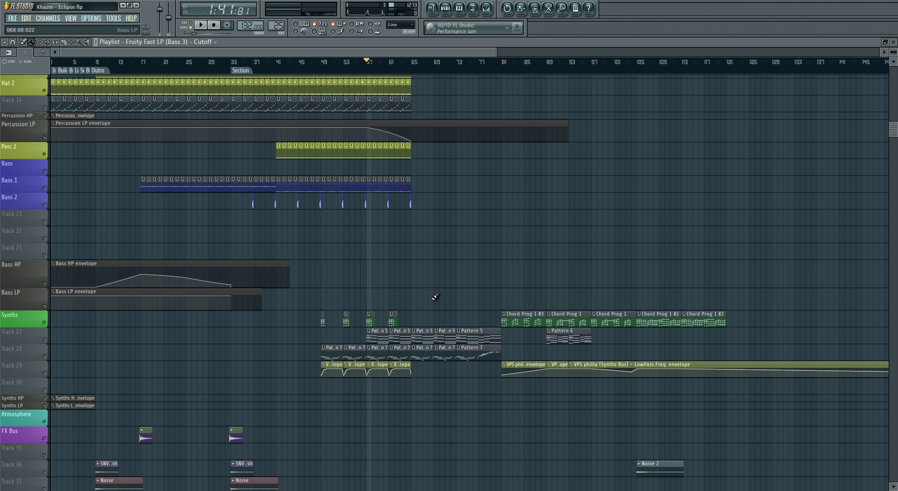
scroll(436, 297, "up", 12)
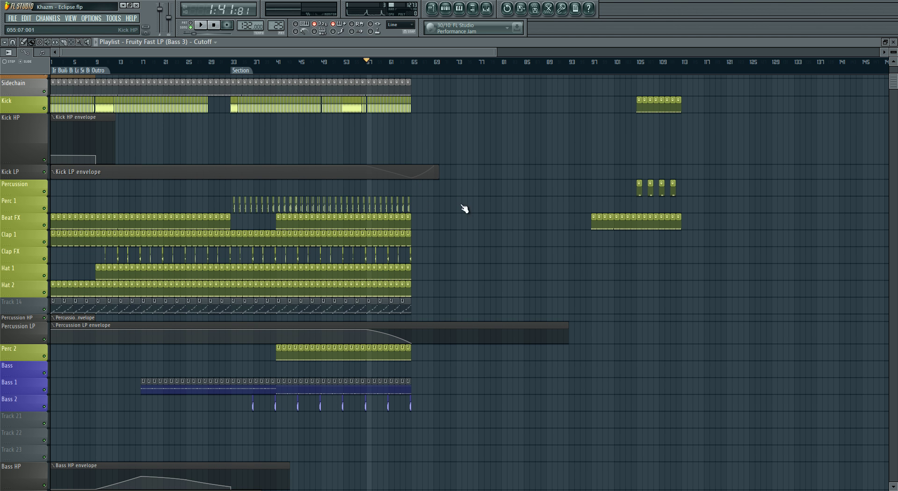
left_click(92, 19)
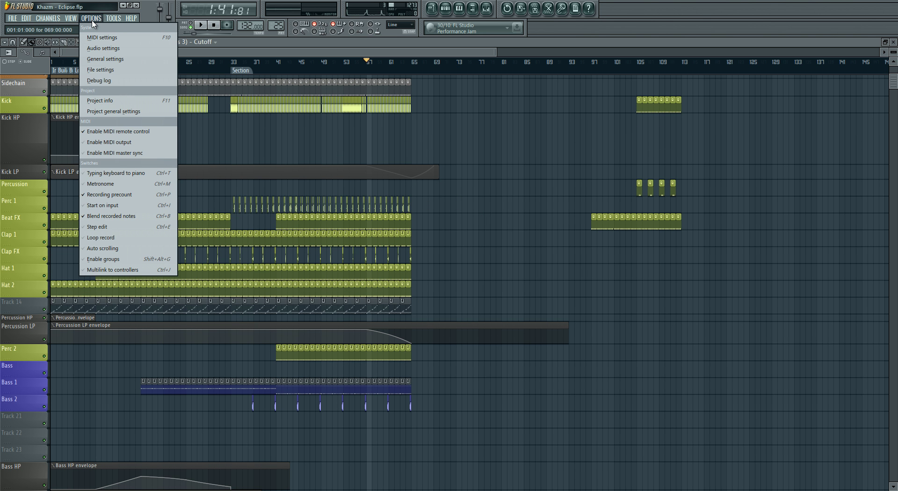
left_click(102, 48)
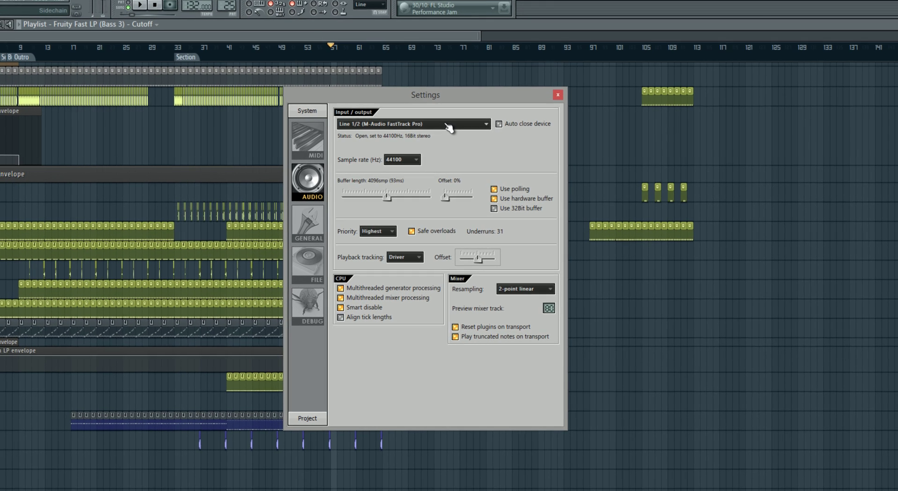
left_click(465, 128)
left_click(444, 122)
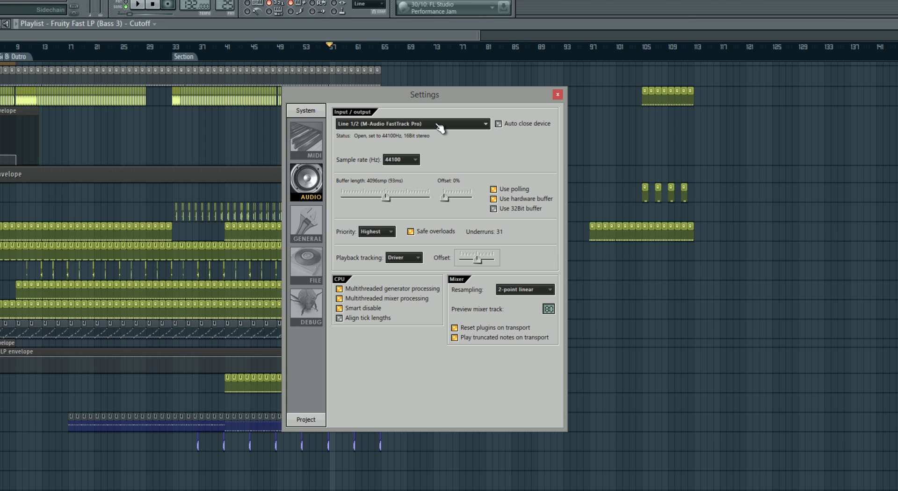
left_click(388, 126)
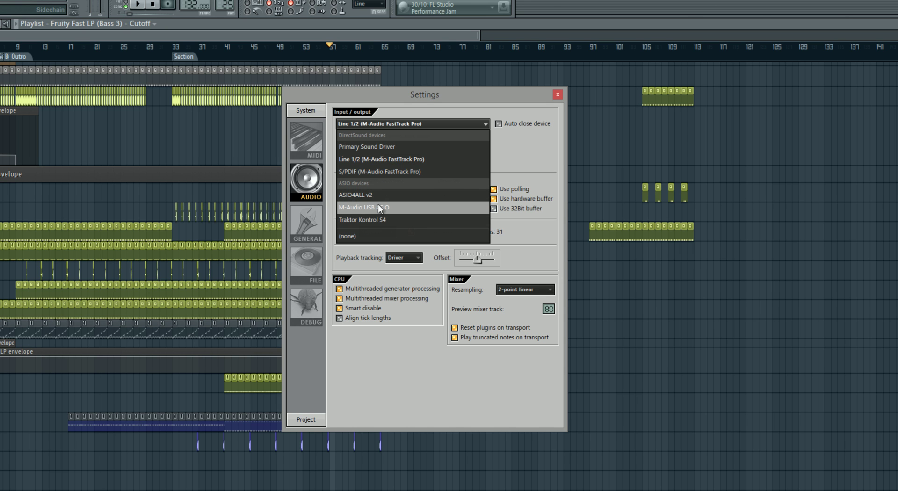
left_click(501, 146)
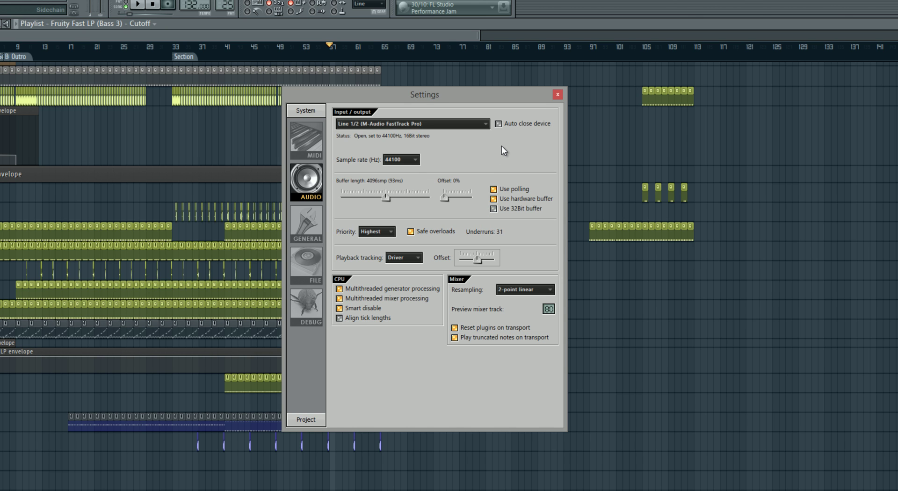
left_click(462, 123)
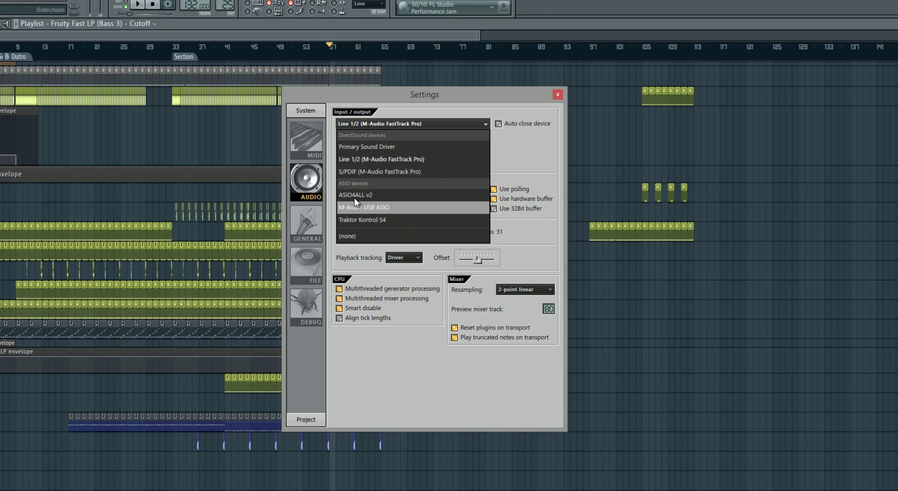
left_click(524, 158)
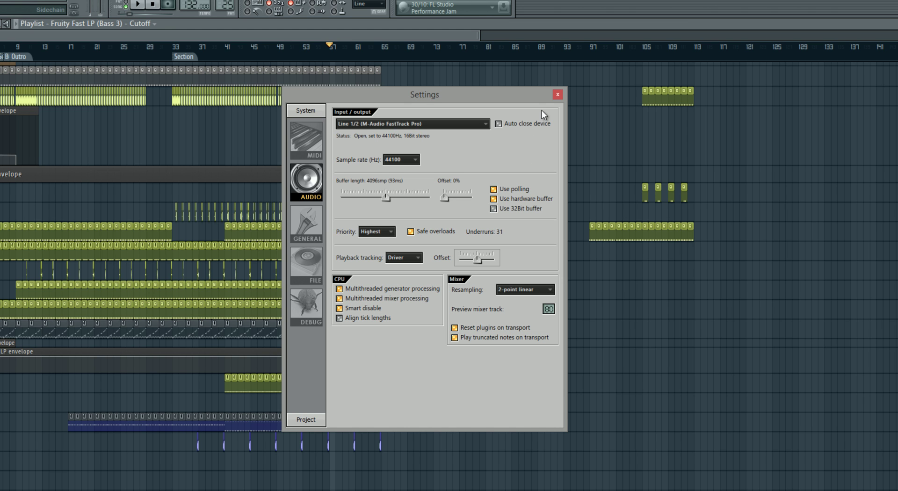
left_click(557, 95)
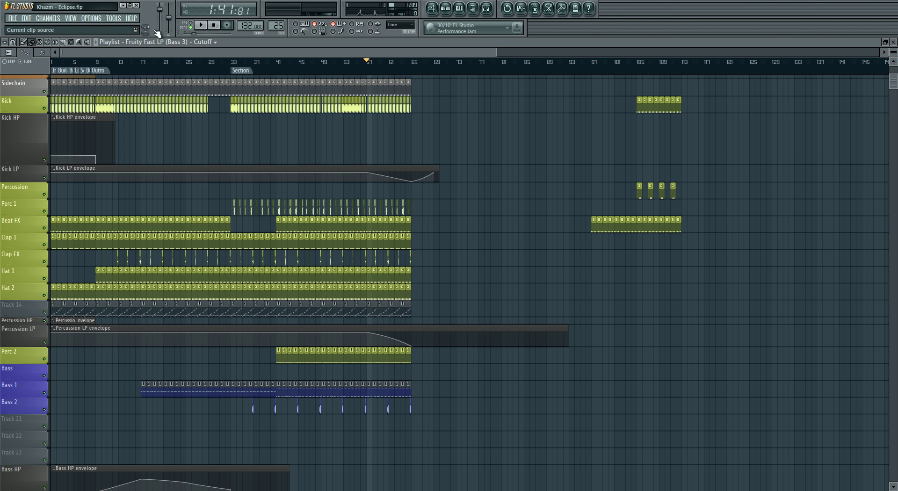
left_click(91, 18)
left_click(107, 48)
left_click(466, 129)
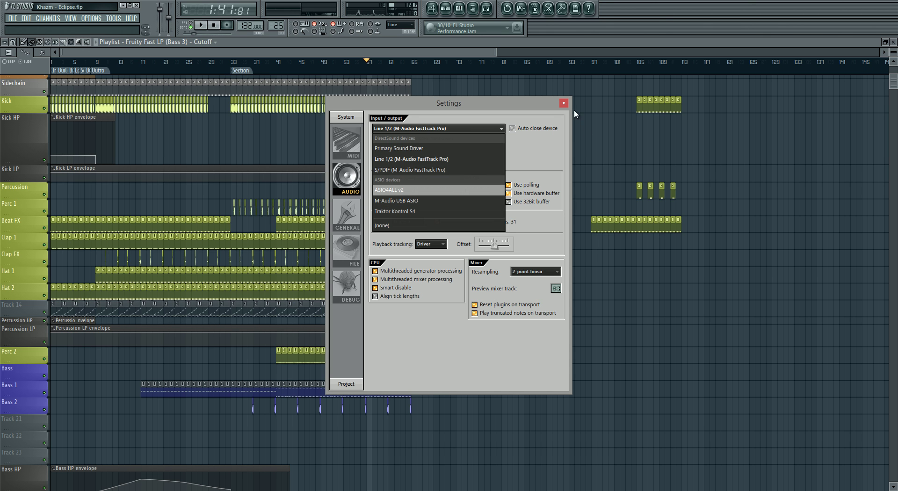
left_click(563, 103)
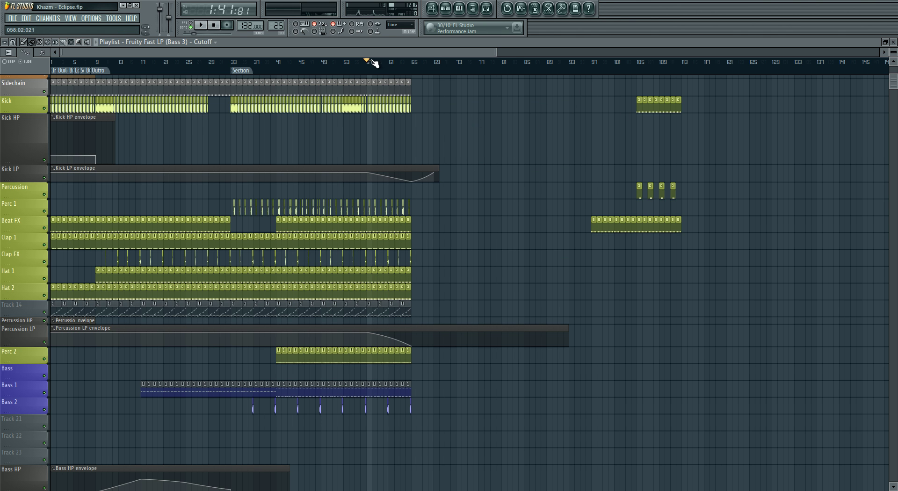
Set audio output to FastTrack Pro Line 1/2 with a 4144-sample (94 ms) buffer, then close Settings.
scroll(500, 215, "down", 5)
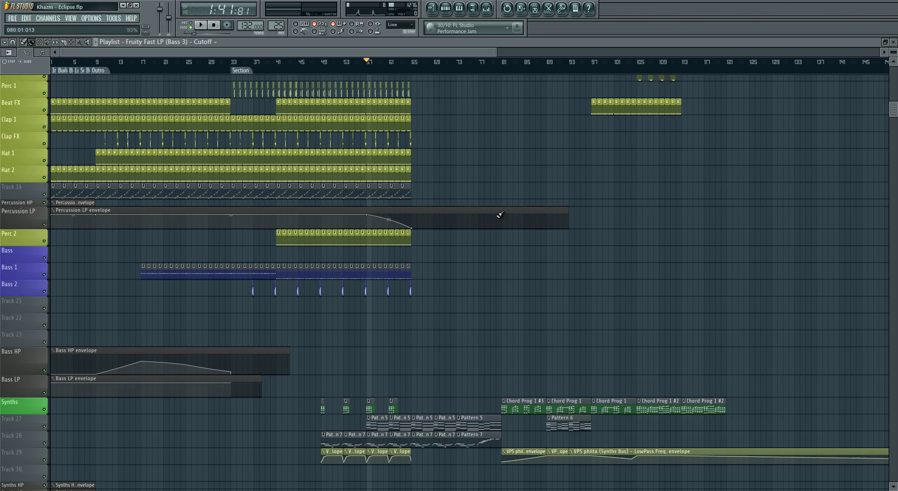
scroll(500, 215, "down", 1)
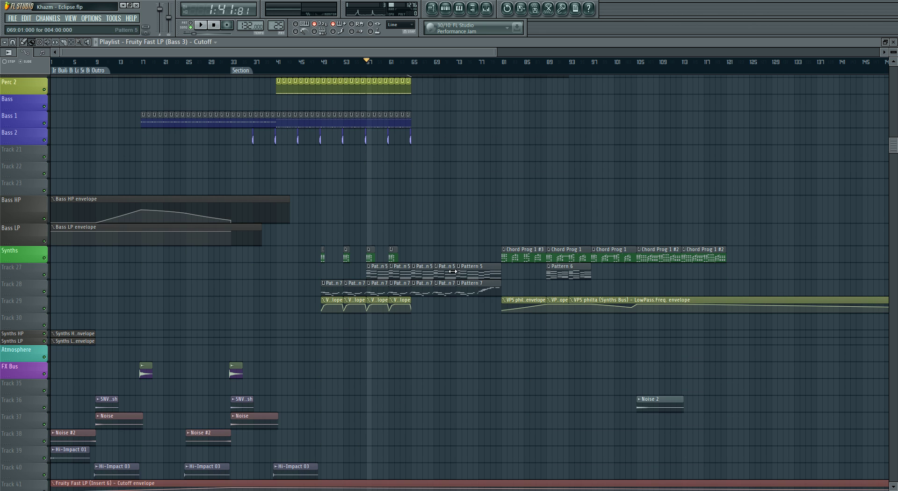
left_click(91, 19)
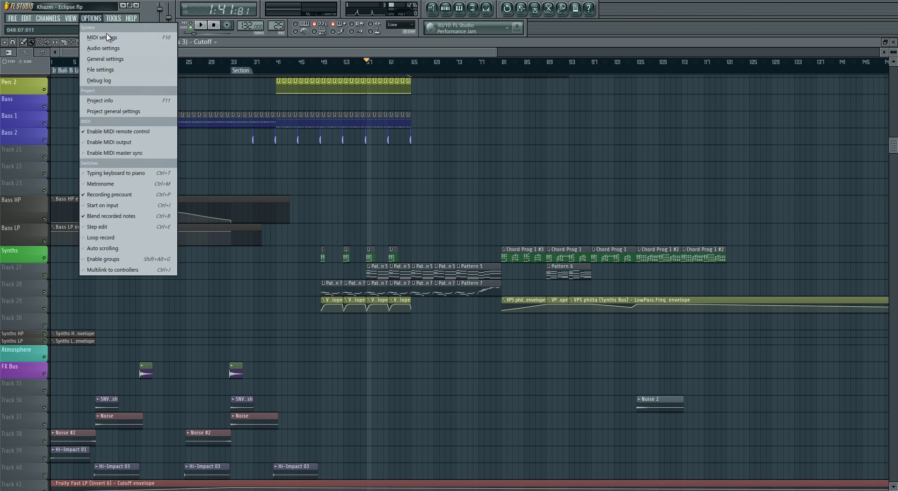
left_click(102, 48)
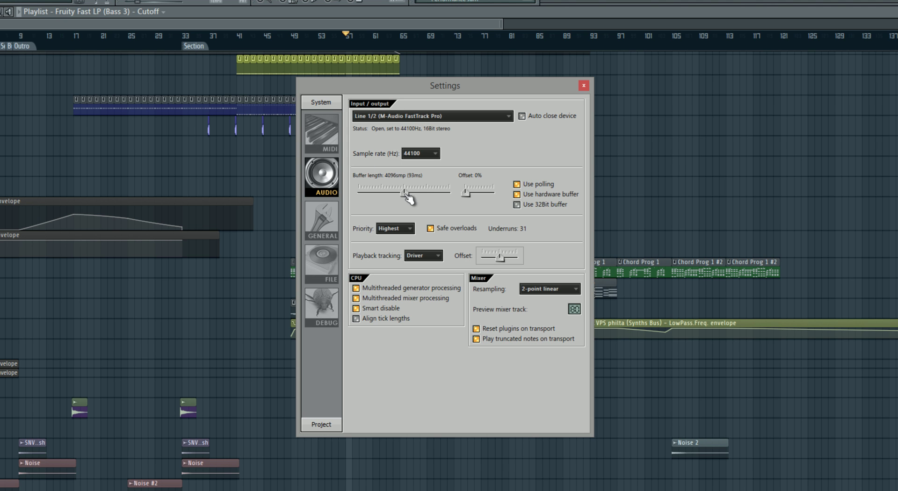
mouse_move(406, 194)
left_mouse_down()
mouse_move(450, 199)
mouse_move(324, 192)
mouse_move(408, 202)
left_mouse_up()
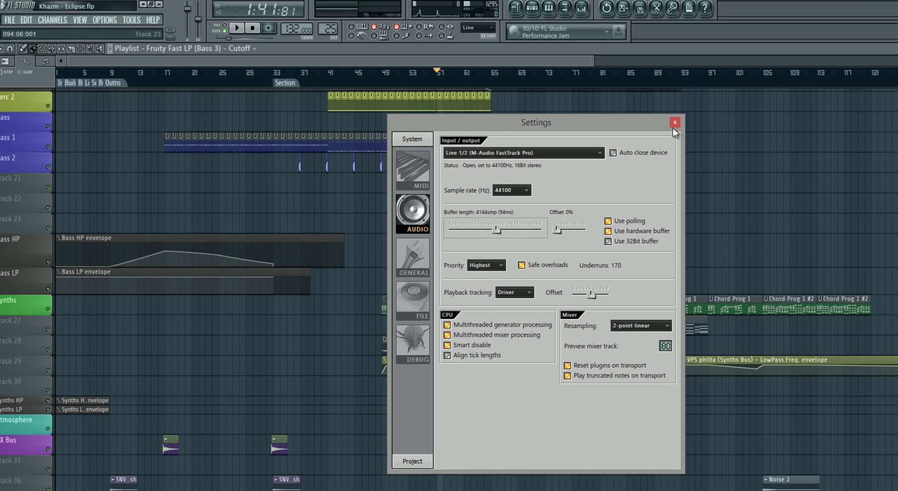
left_click(583, 85)
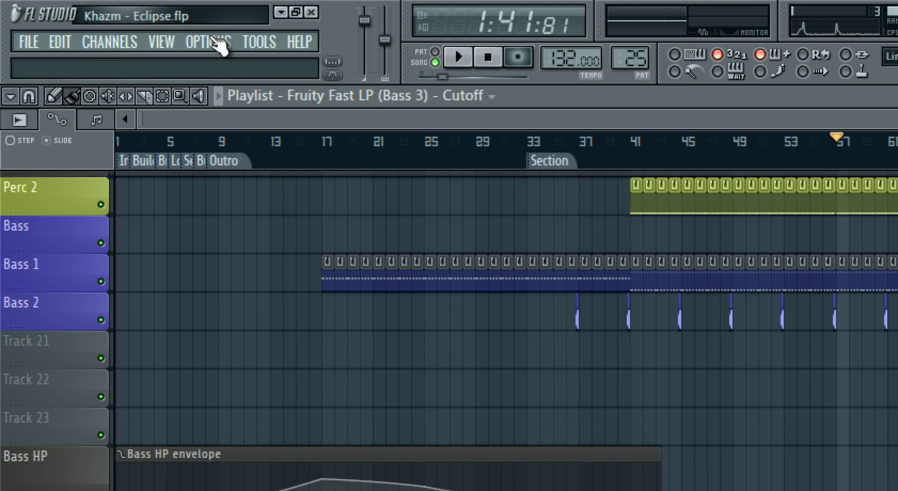
Run the Tools > Macros command 'Switch smart disable for all plugins'.
left_click(258, 43)
mouse_move(306, 119)
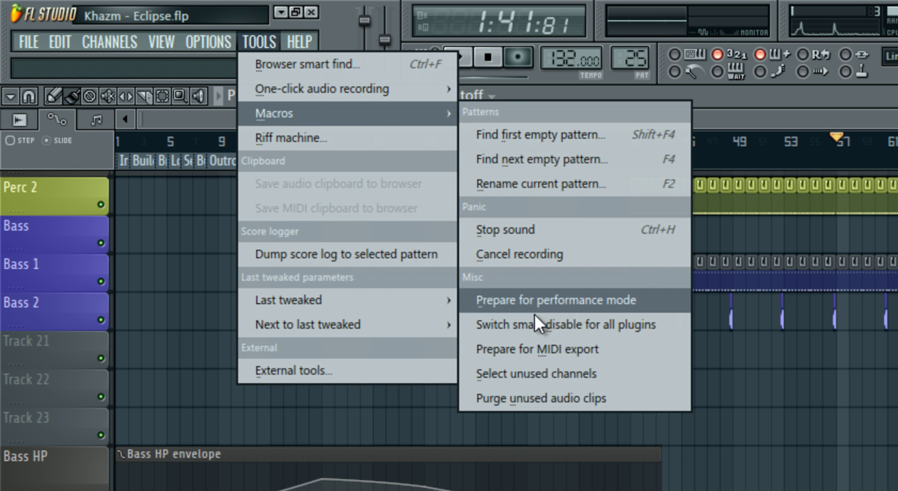
left_click(541, 328)
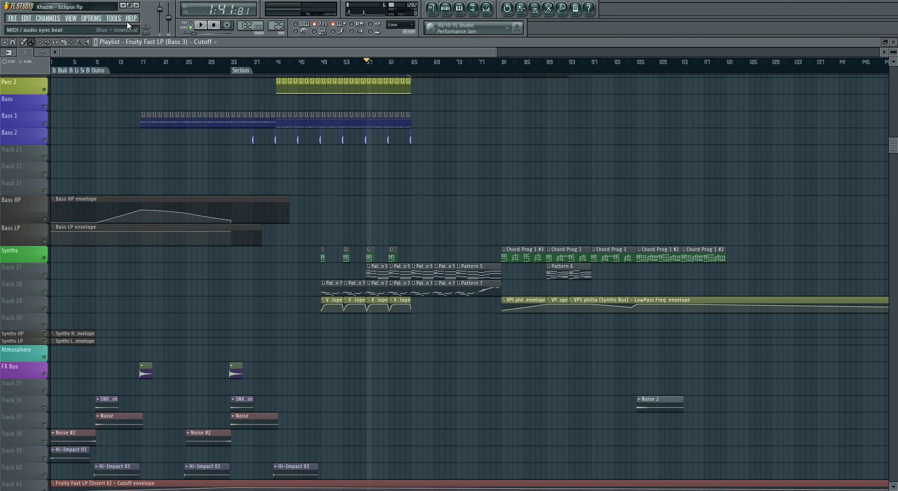
Purge unused audio clips with the Tools > Macros command.
left_click(113, 18)
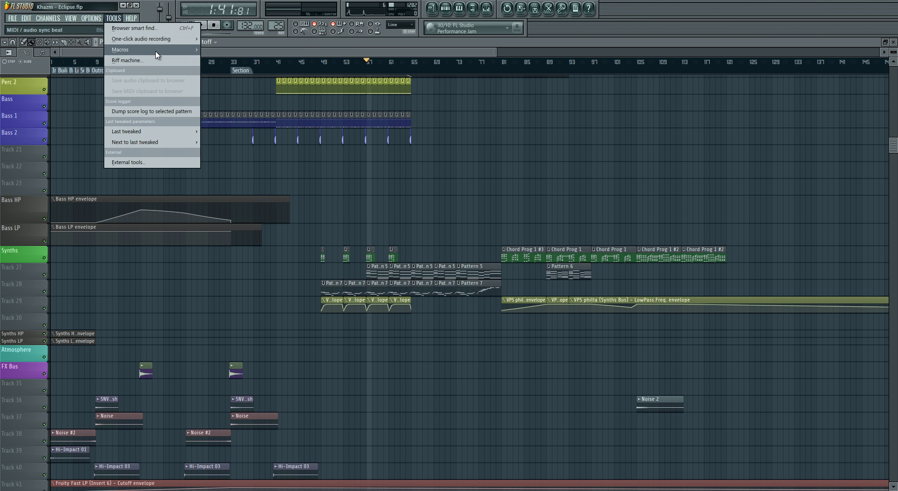
mouse_move(157, 51)
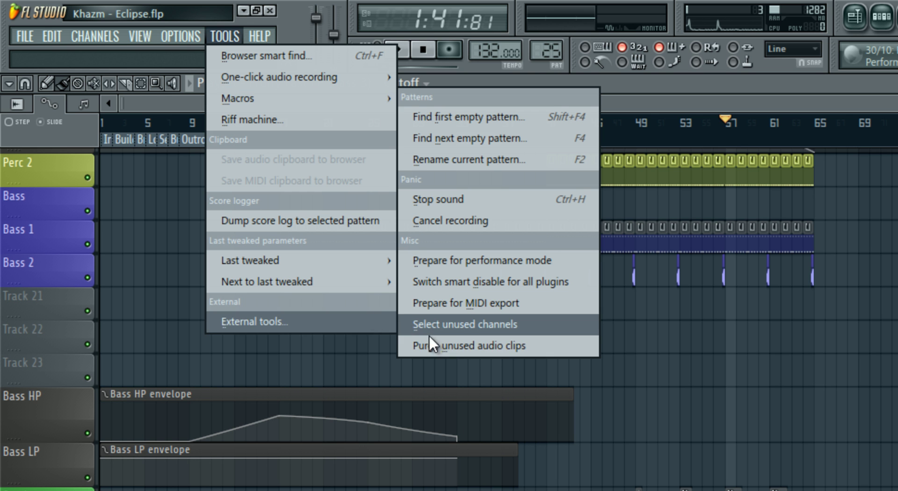
left_click(764, 361)
scroll(499, 318, "down", 4)
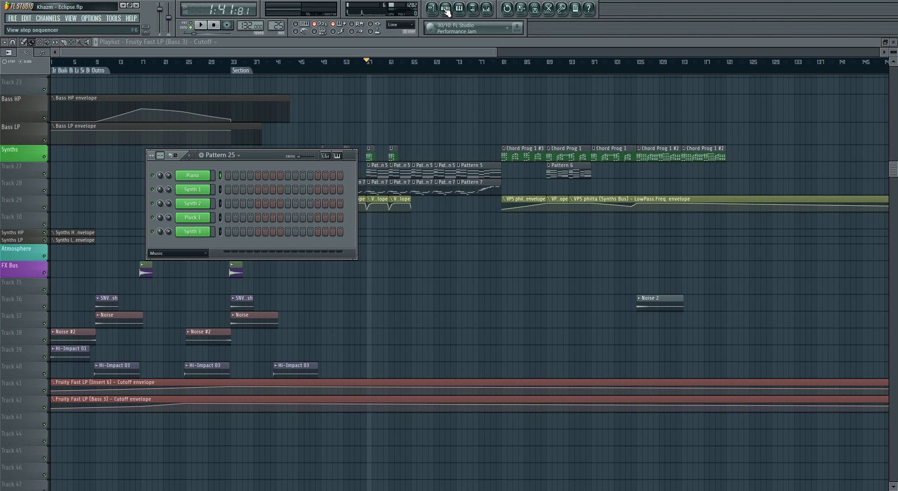
Filter the Channel rack to show only audio clip channels, then hide it with F6.
left_click(178, 253)
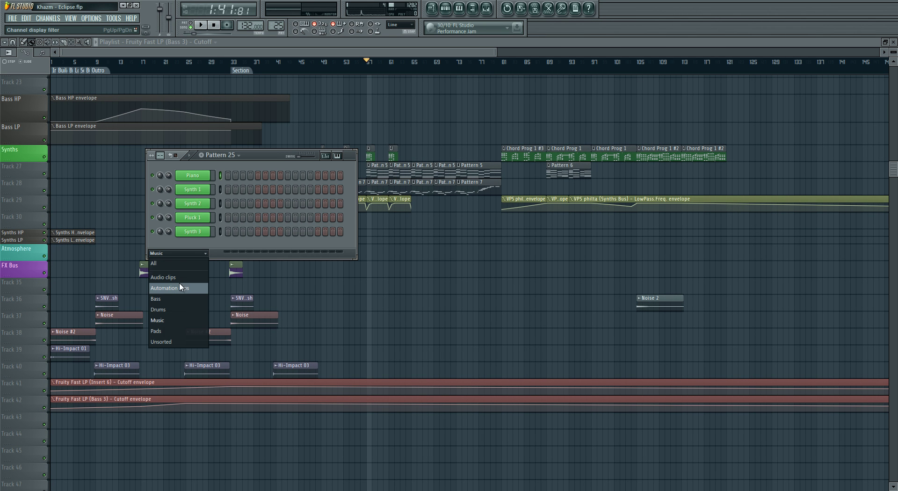
left_click(181, 279)
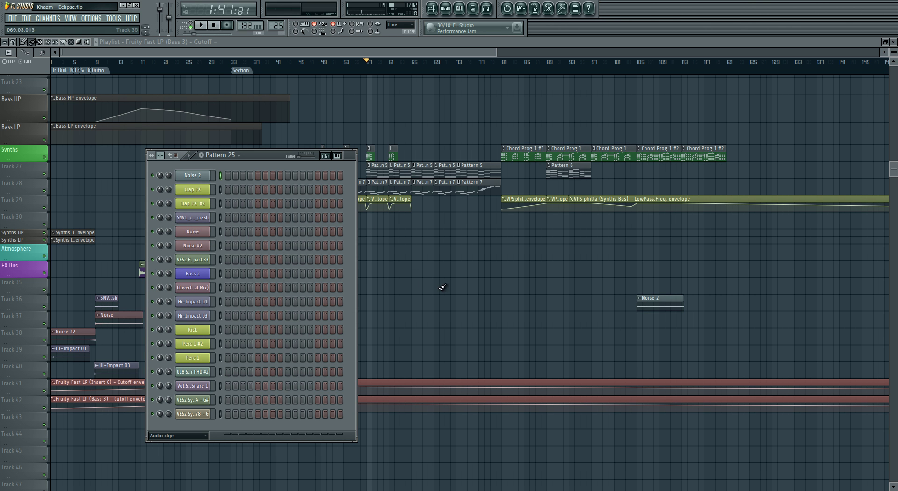
key("F6")
Scroll up through the playlist tracks to the top and bring up the Options menu.
scroll(262, 337, "up", 7)
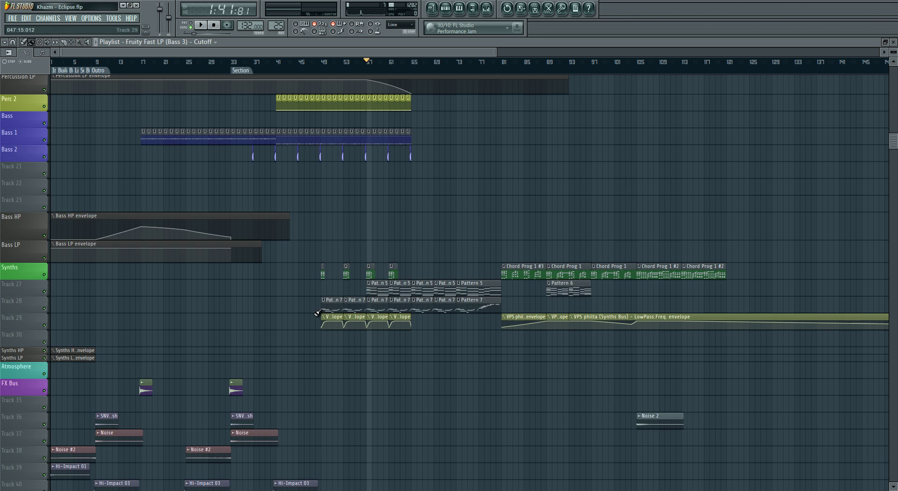
scroll(325, 384, "down", 6)
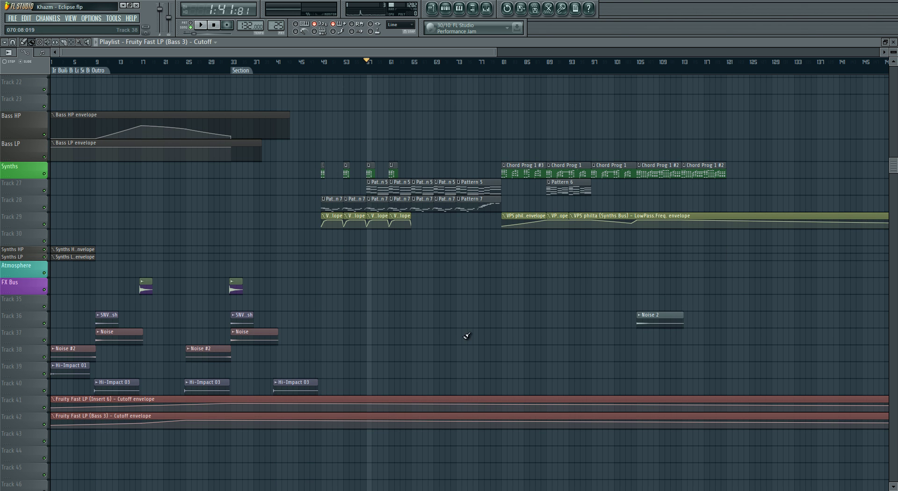
scroll(486, 327, "up", 7)
scroll(468, 347, "up", 4)
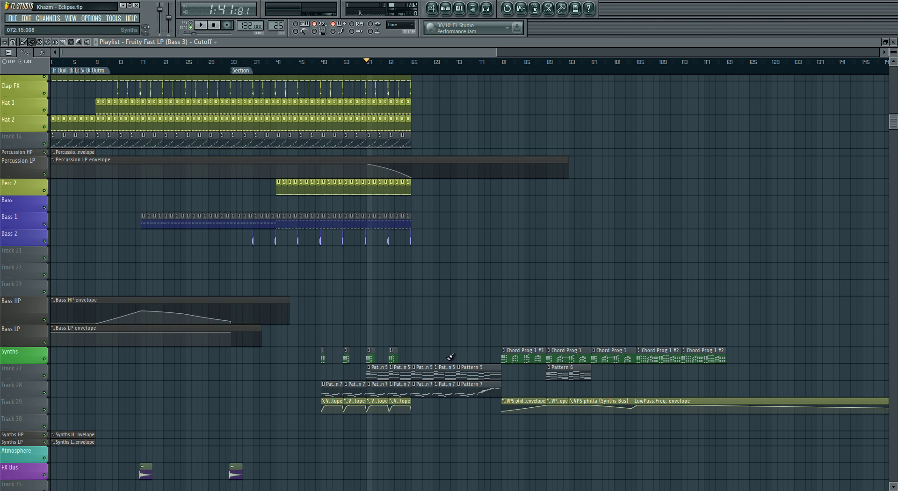
scroll(386, 337, "up", 6)
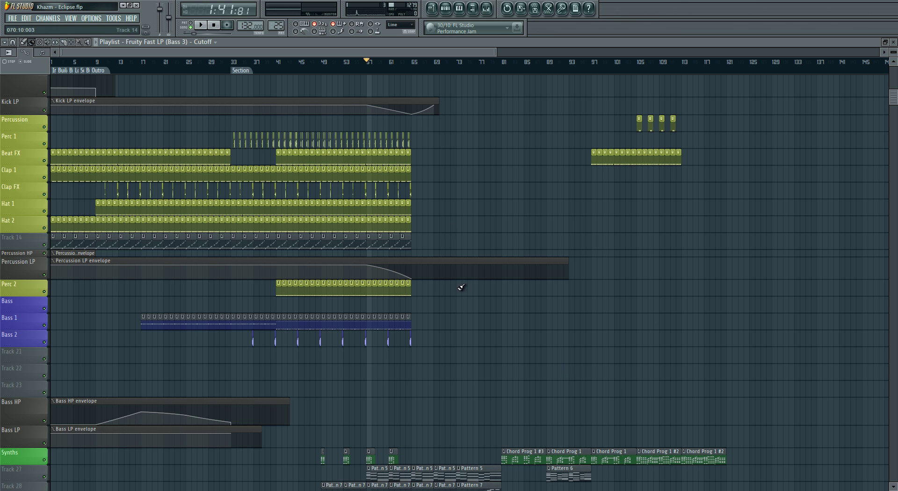
scroll(508, 228, "up", 3)
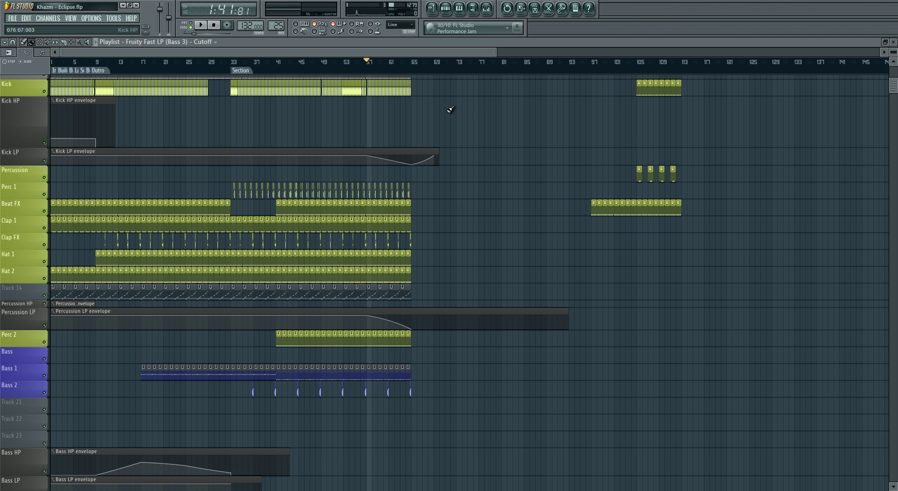
scroll(529, 213, "up", 3)
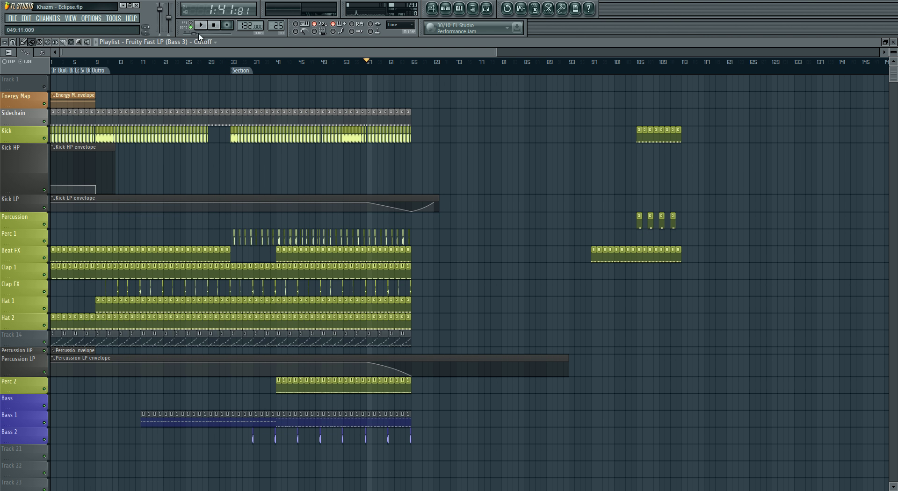
left_click(91, 18)
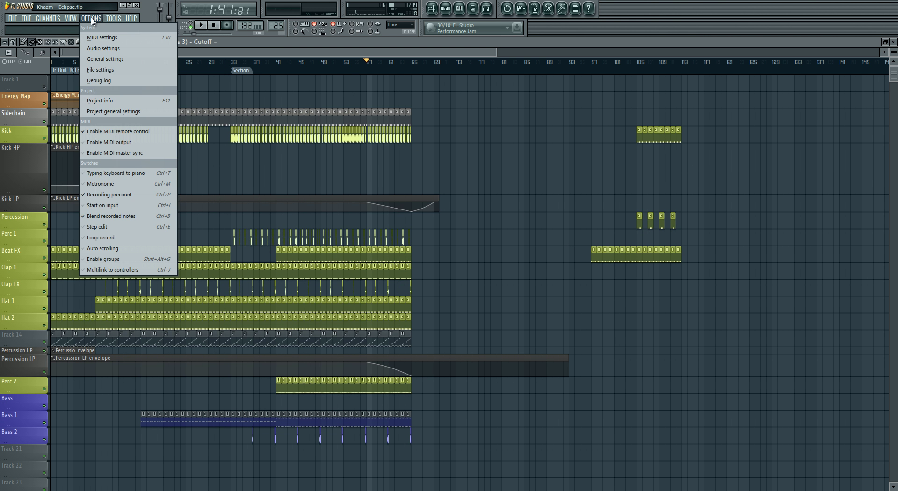
left_click(91, 19)
scroll(473, 174, "down", 3)
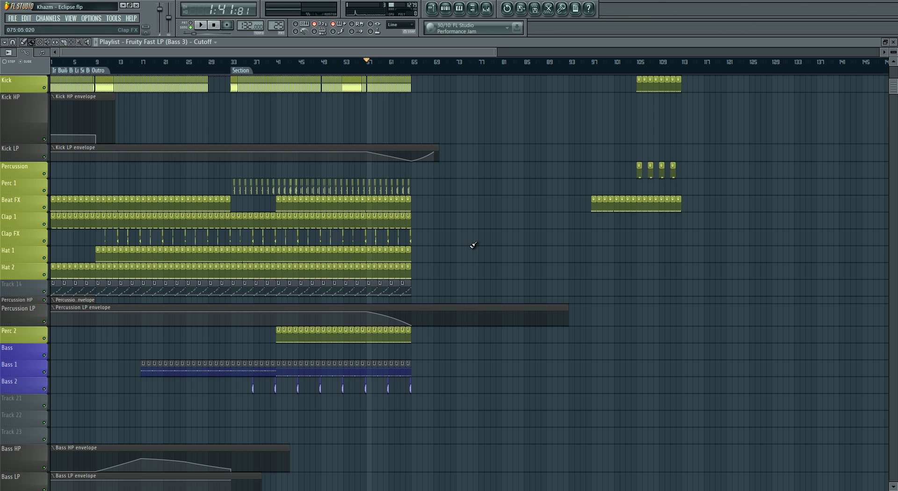
scroll(431, 239, "down", 2)
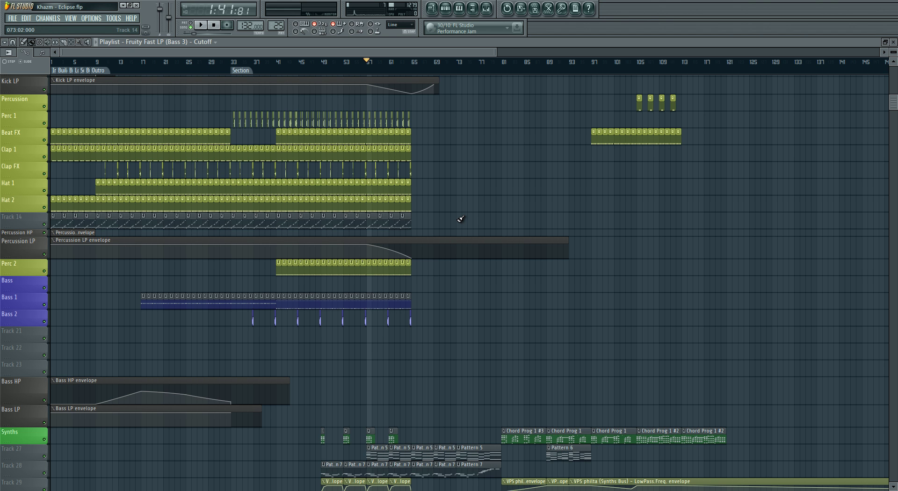
scroll(446, 213, "up", 1)
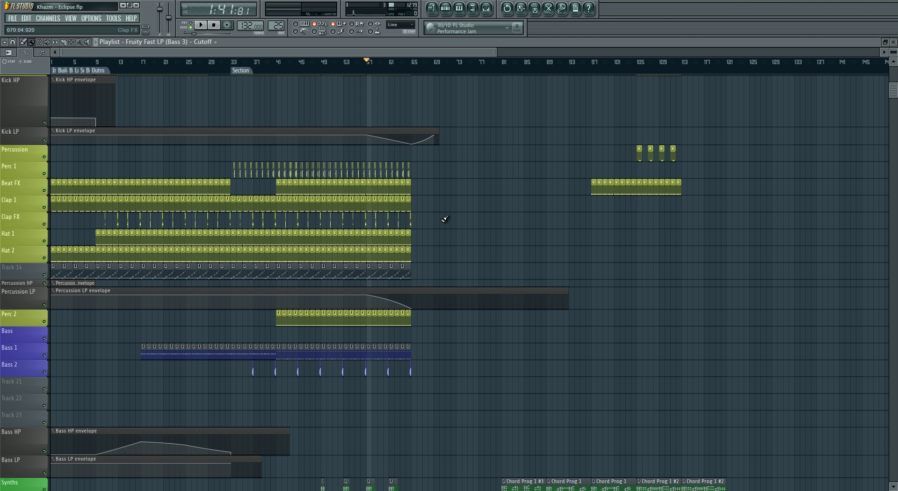
scroll(438, 321, "down", 4)
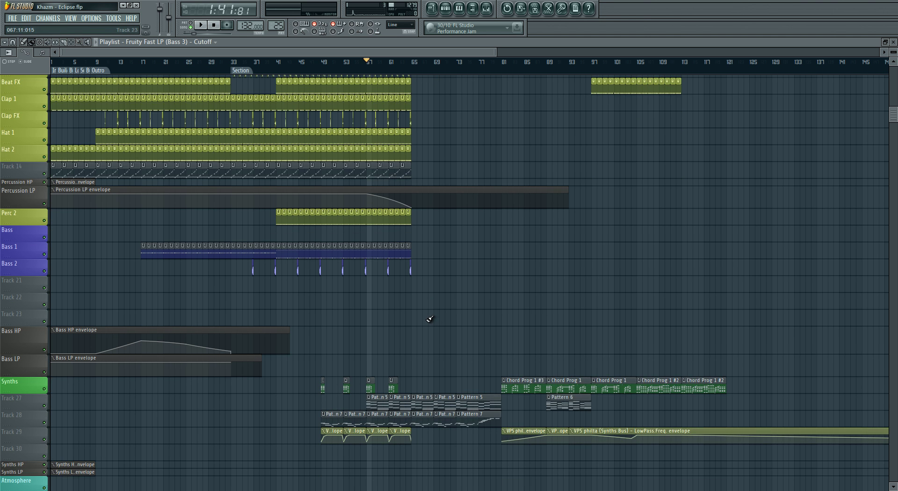
scroll(430, 319, "up", 4)
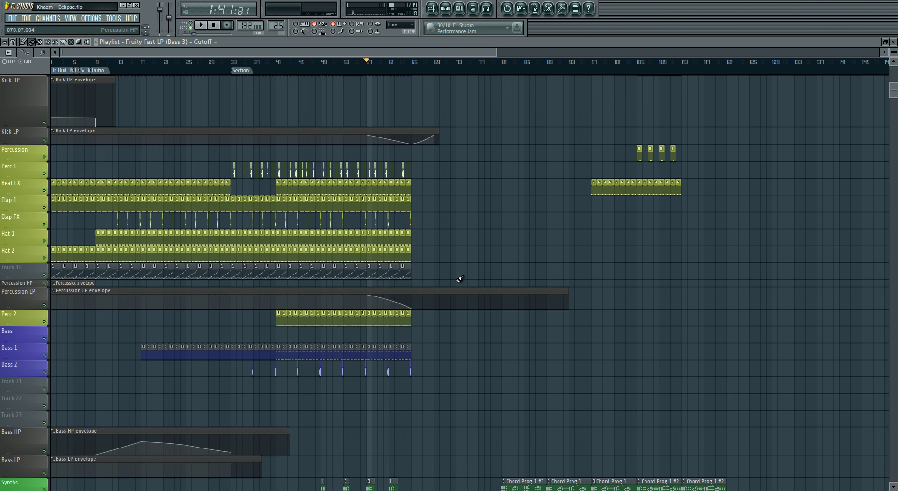
scroll(461, 303, "down", 2)
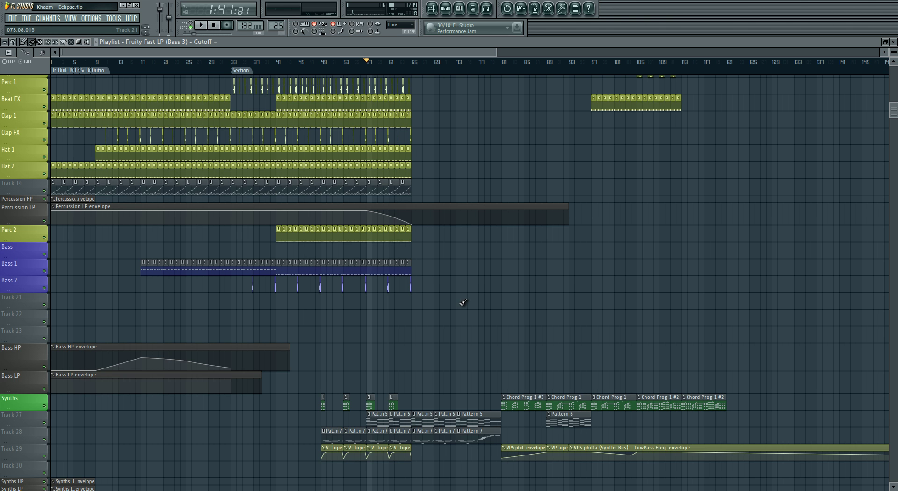
scroll(463, 302, "down", 1)
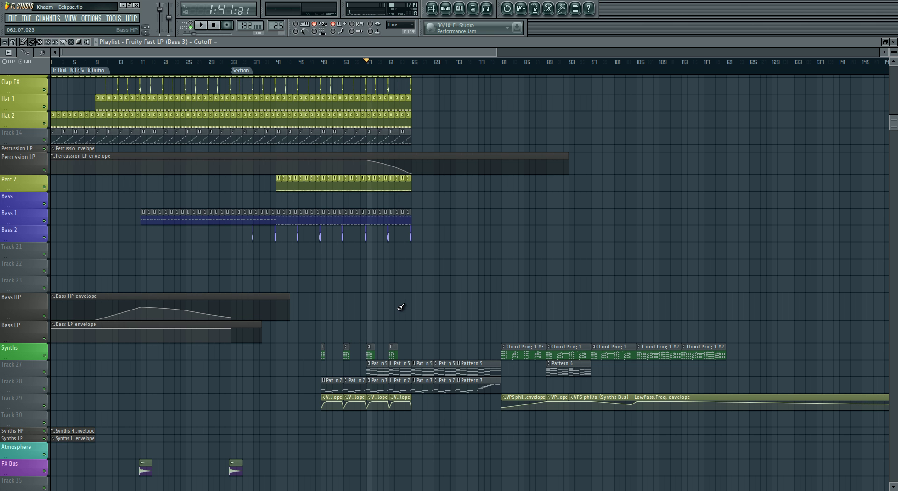
scroll(401, 308, "up", 2)
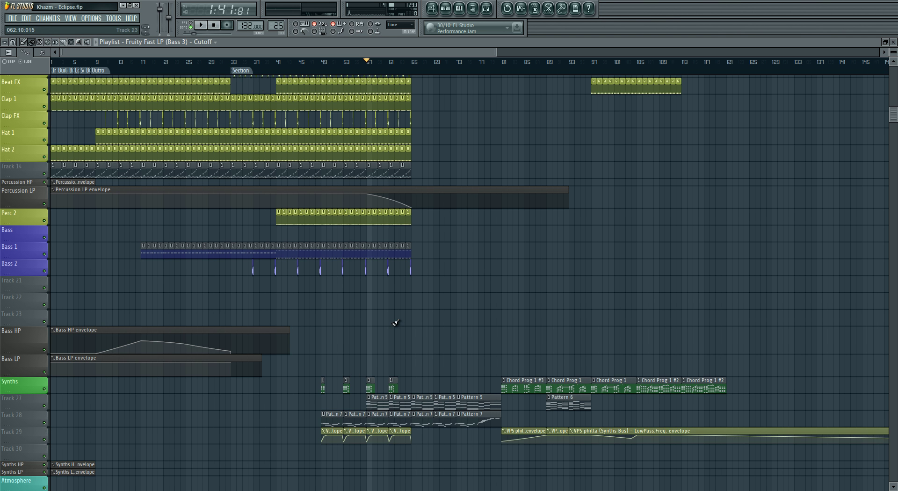
scroll(364, 351, "down", 4)
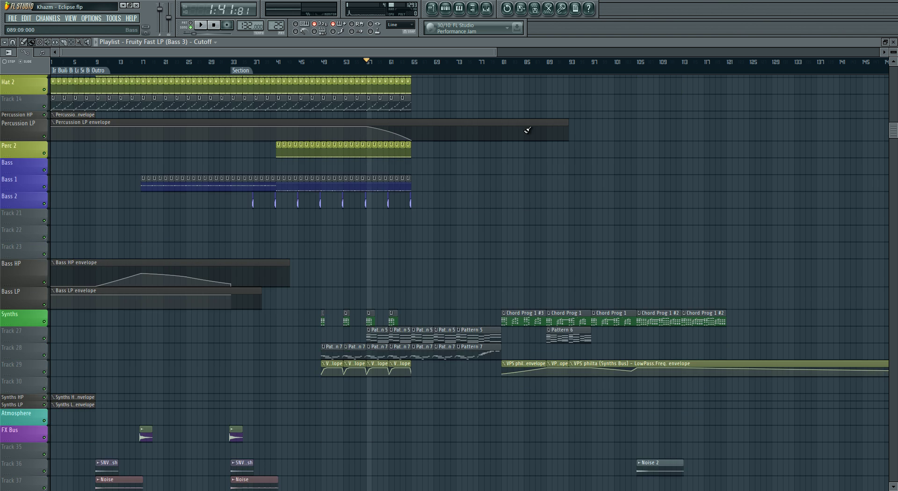
left_click_drag(503, 49, 336, 52)
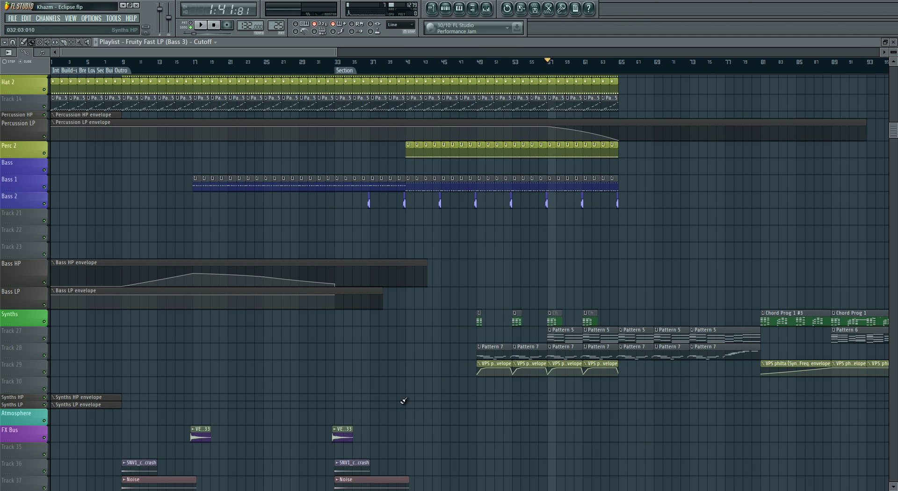
scroll(489, 381, "up", 2)
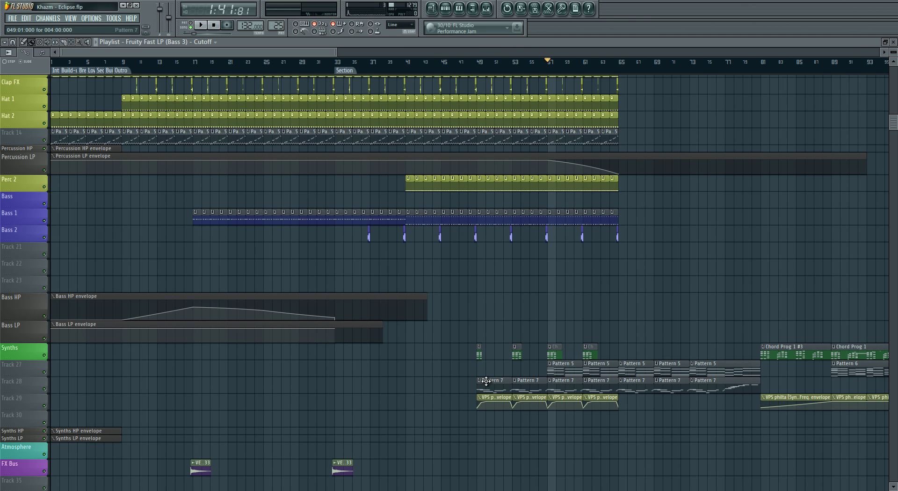
scroll(487, 376, "up", 9)
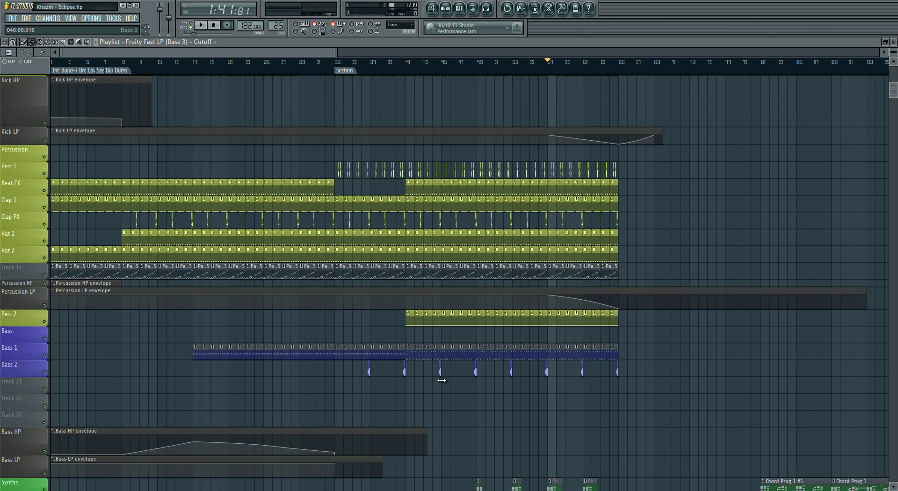
scroll(437, 382, "up", 3)
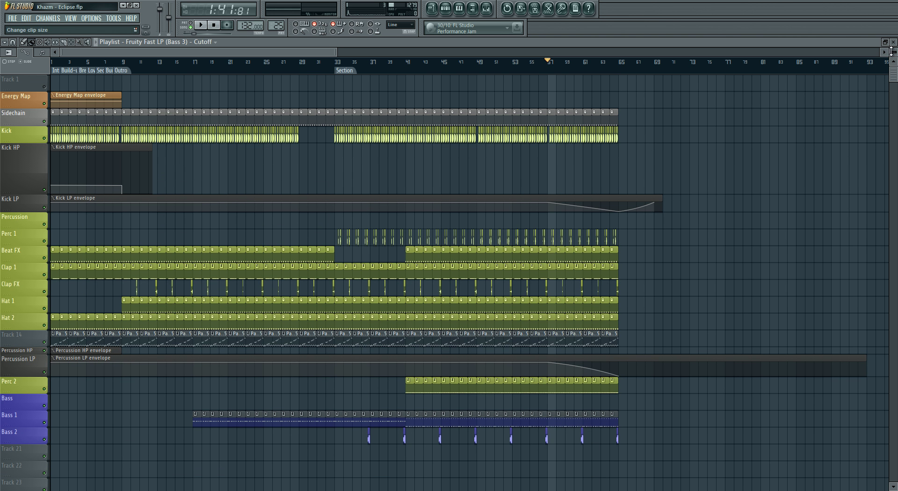
Resize the playlist track heights and scroll down through the tracks.
left_click_drag(893, 74, 893, 94)
scroll(184, 227, "down", 3)
scroll(150, 206, "up", 3)
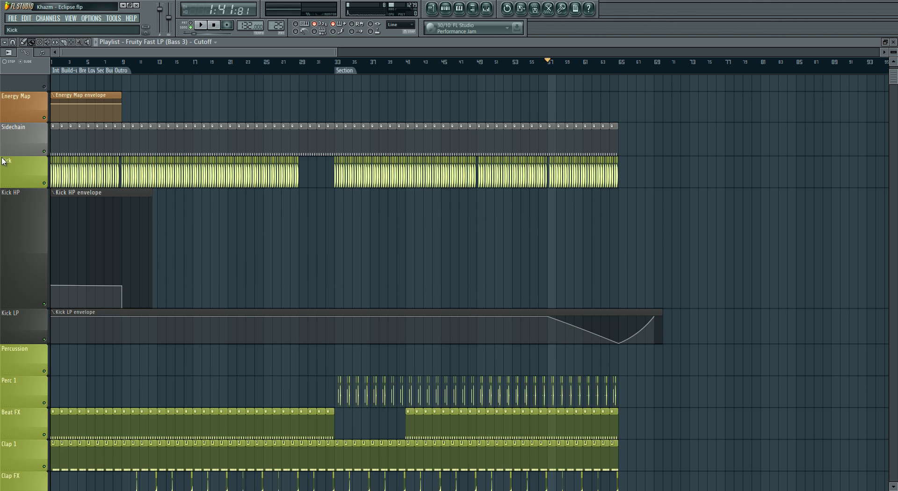
left_click_drag(41, 190, 42, 161)
scroll(177, 373, "down", 3)
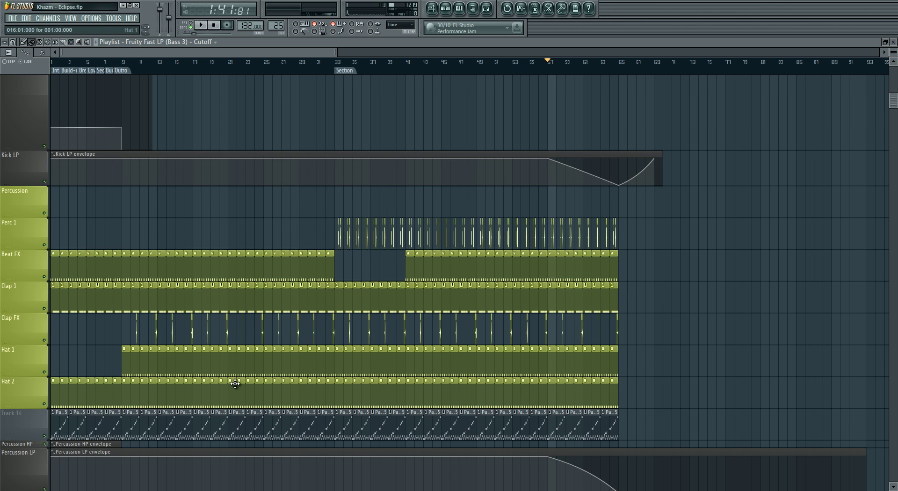
scroll(235, 383, "down", 3)
scroll(353, 435, "down", 3)
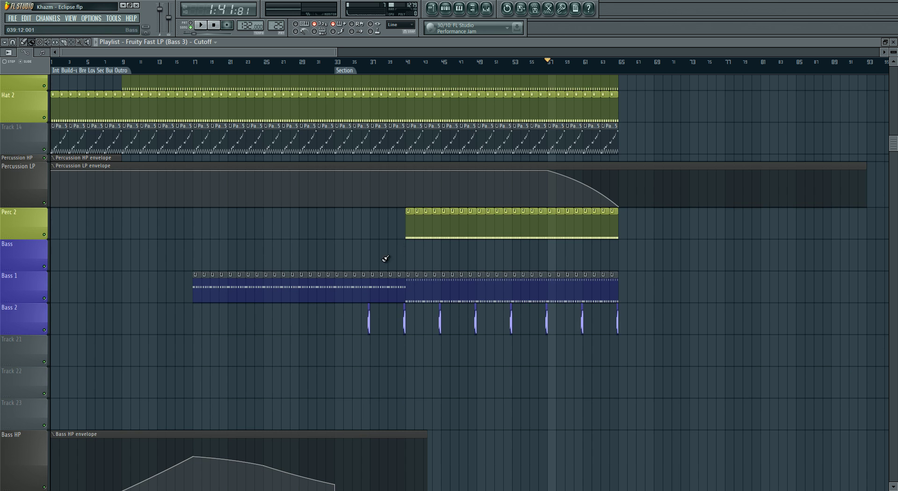
scroll(387, 259, "down", 3)
Zoom the timeline out and scroll down to Track 27.
left_click_drag(337, 52, 575, 68)
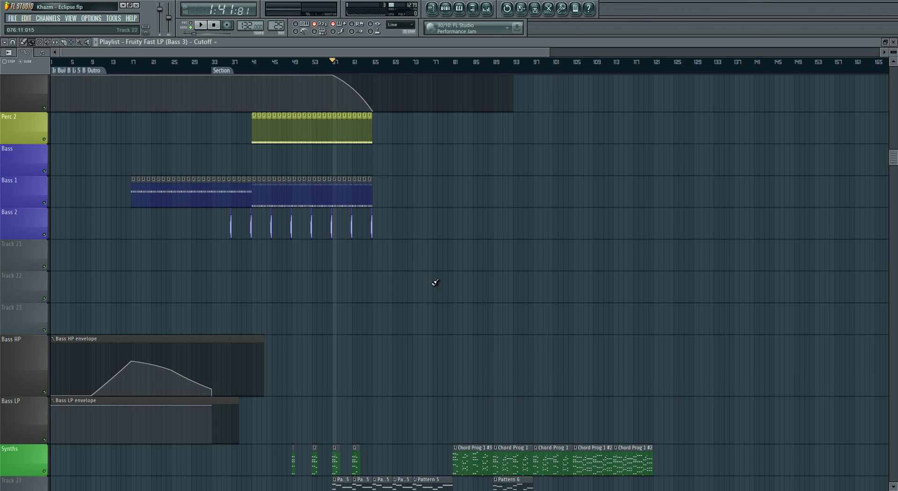
scroll(311, 322, "down", 9)
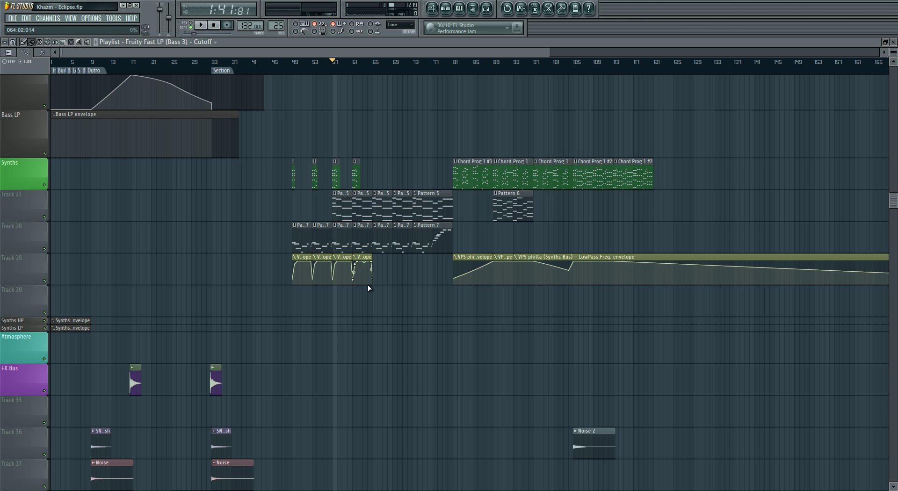
scroll(368, 285, "up", 6)
scroll(376, 276, "up", 3)
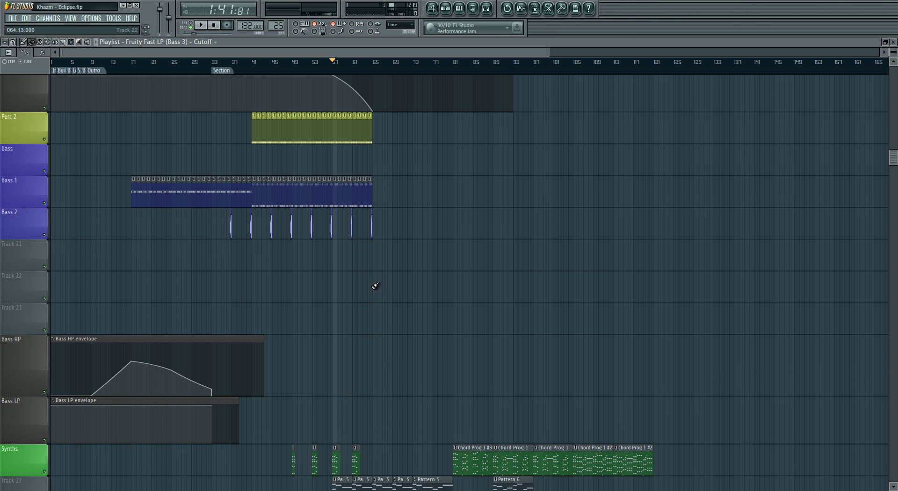
scroll(376, 285, "down", 4)
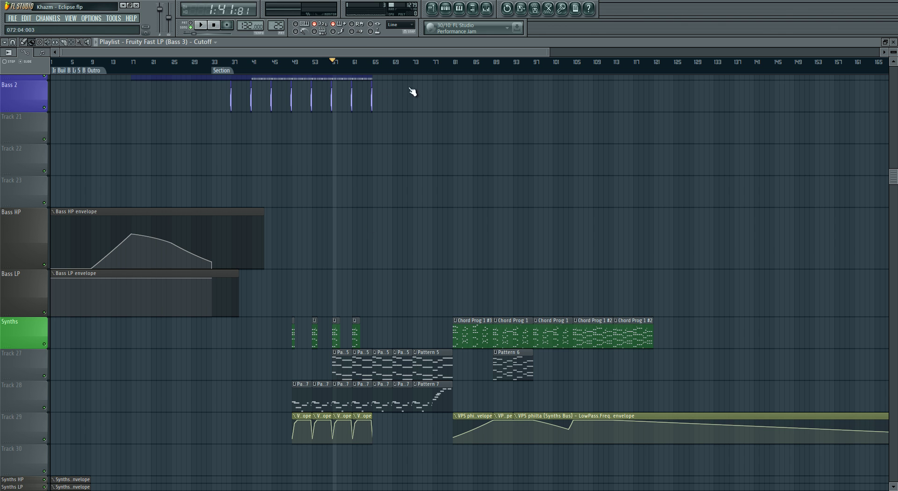
scroll(412, 92, "down", 3)
Solo Track 27 and time-select bars 57 to 61 in the ruler.
right_click(46, 280)
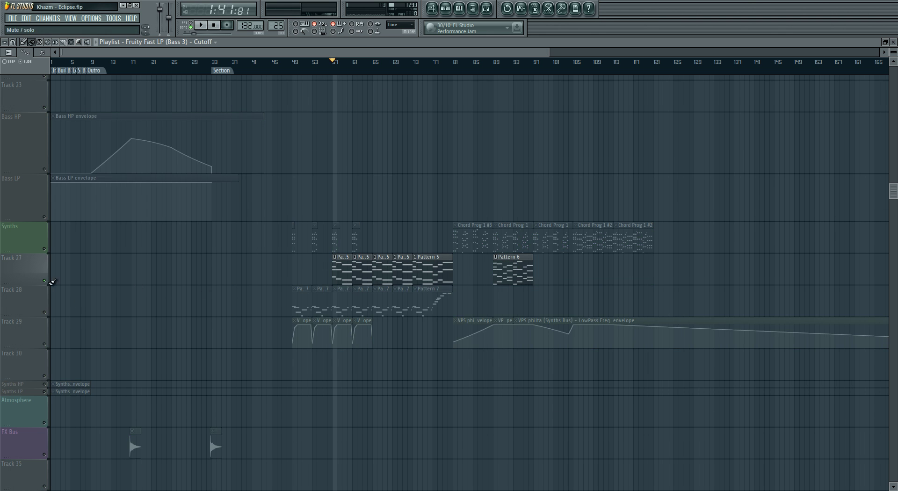
scroll(373, 331, "up", 2)
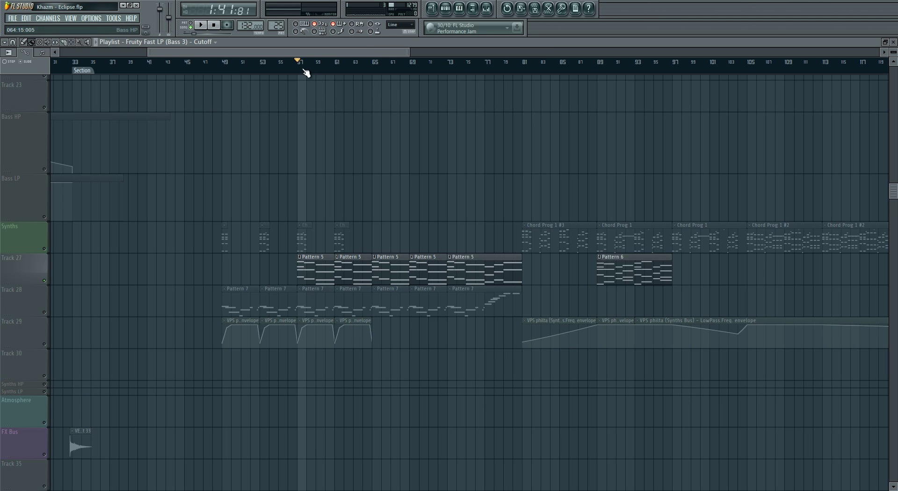
left_click_drag(299, 66, 336, 72)
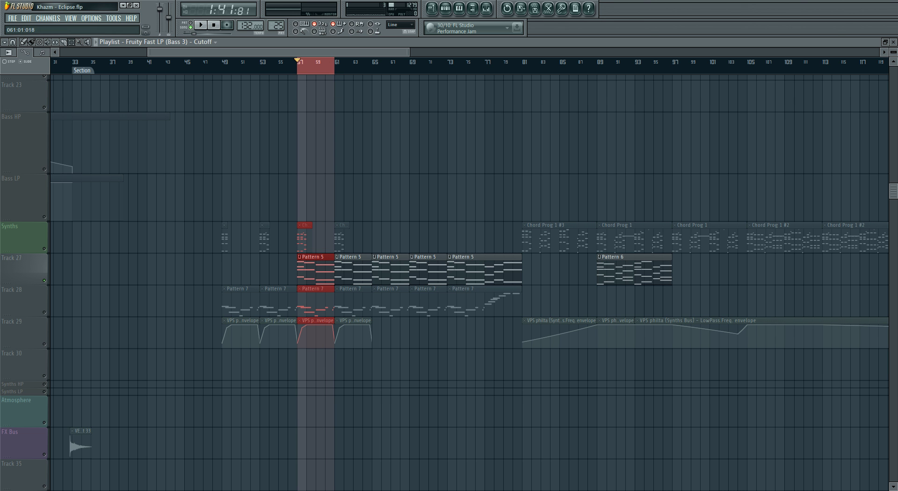
Bring up the Mixer with F9, make Pattern 7 current, and select the Piano insert.
key("F9")
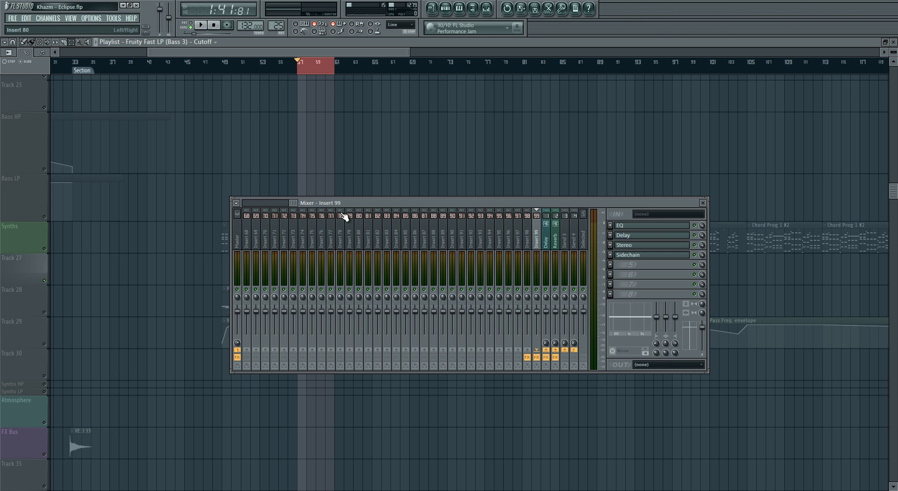
left_click_drag(290, 203, 489, 250)
left_click(48, 319)
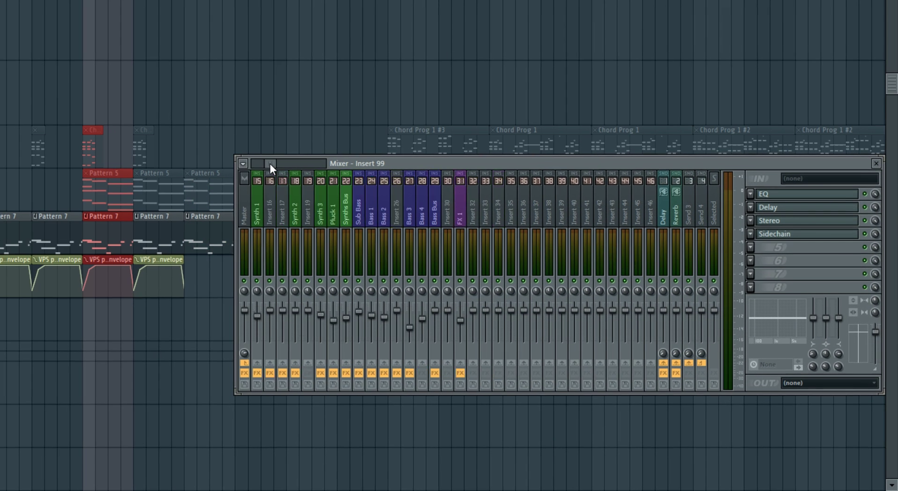
left_click_drag(436, 250, 434, 250)
left_click(297, 216)
left_click_drag(416, 164, 374, 20)
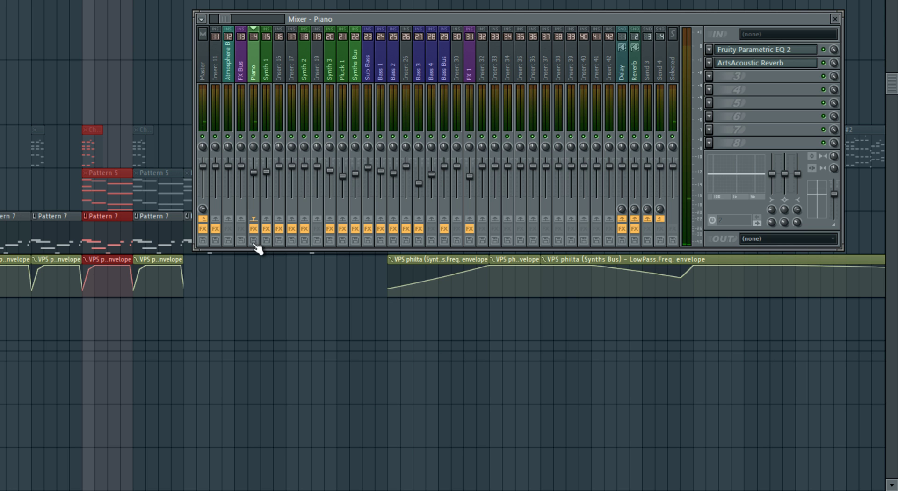
Bring up the mixer's Render to wave file(s) dialog, then close it and the Mixer without rendering.
left_click(202, 19)
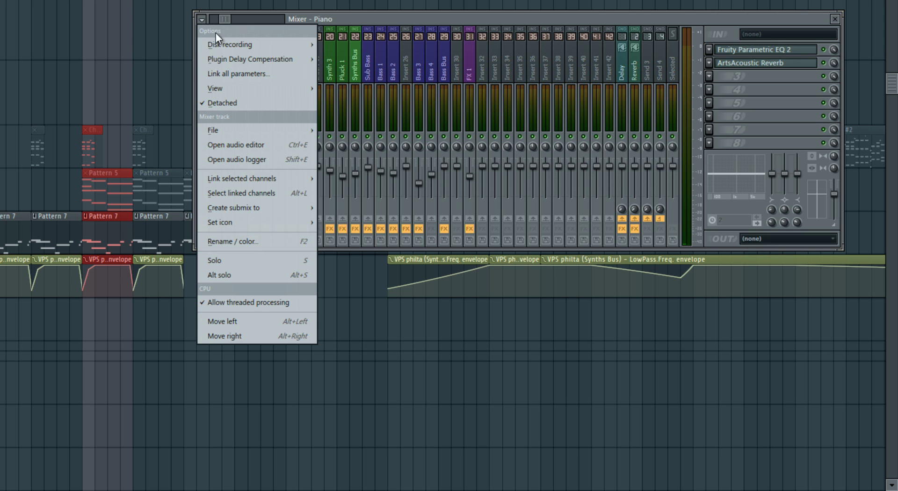
mouse_move(223, 44)
left_click(386, 46)
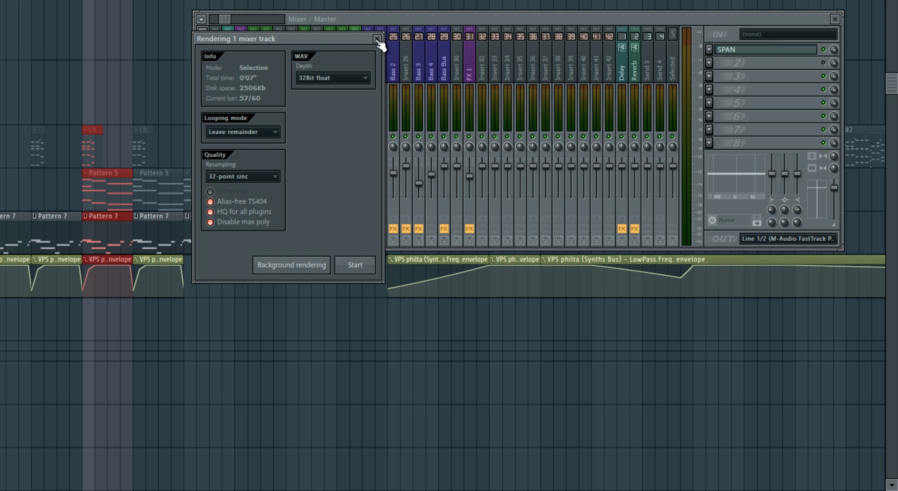
left_click(377, 39)
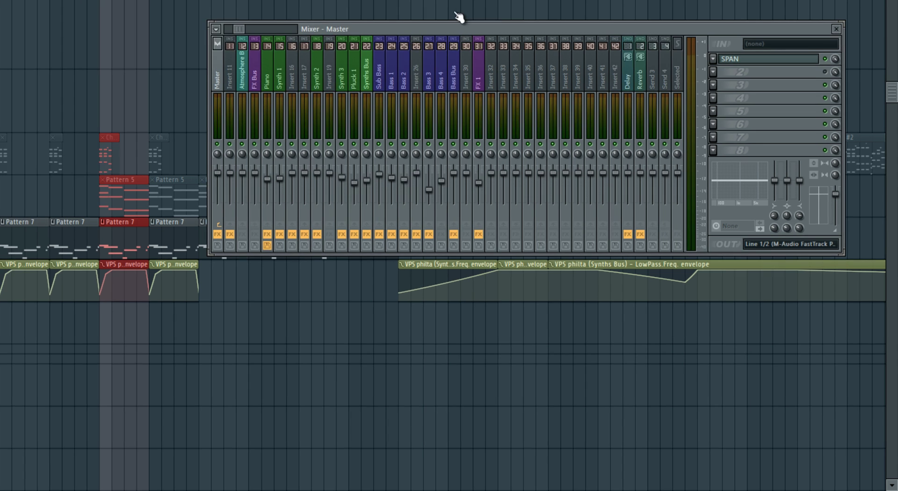
left_click(837, 29)
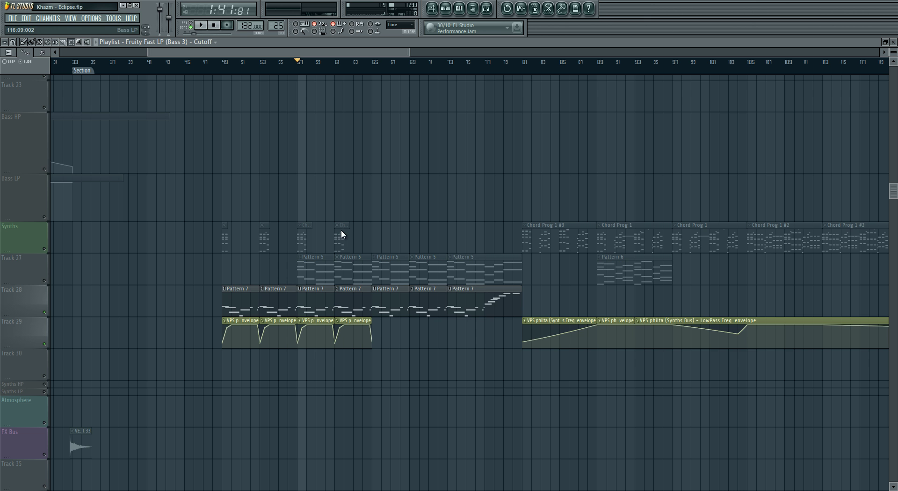
Unsolo via Track 29's mute LED so all tracks play, then zoom out and scroll the playlist.
right_click(44, 345)
right_click(45, 345)
left_click_drag(893, 197, 891, 101)
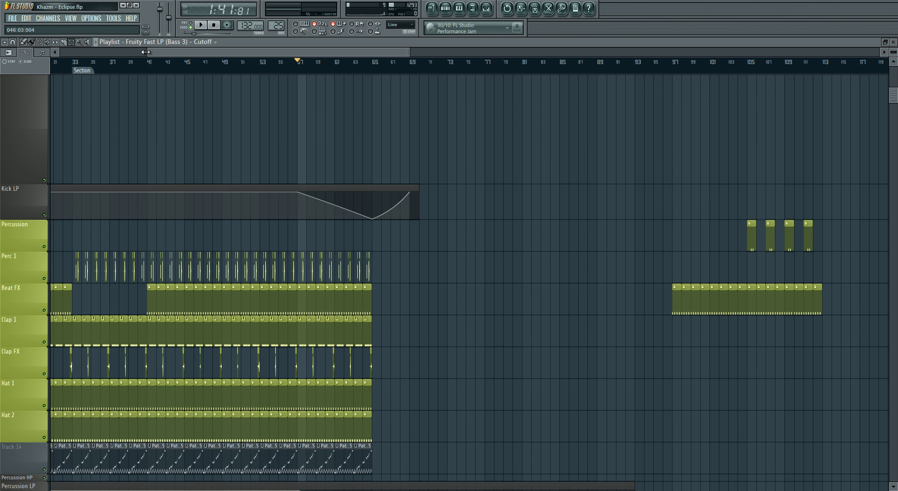
left_click_drag(145, 52, 56, 52)
scroll(509, 319, "down", 10)
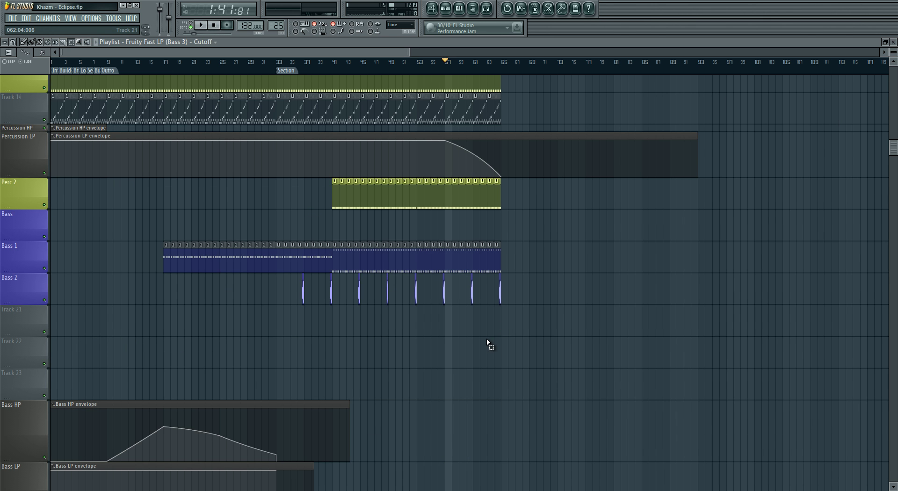
scroll(490, 342, "down", 8)
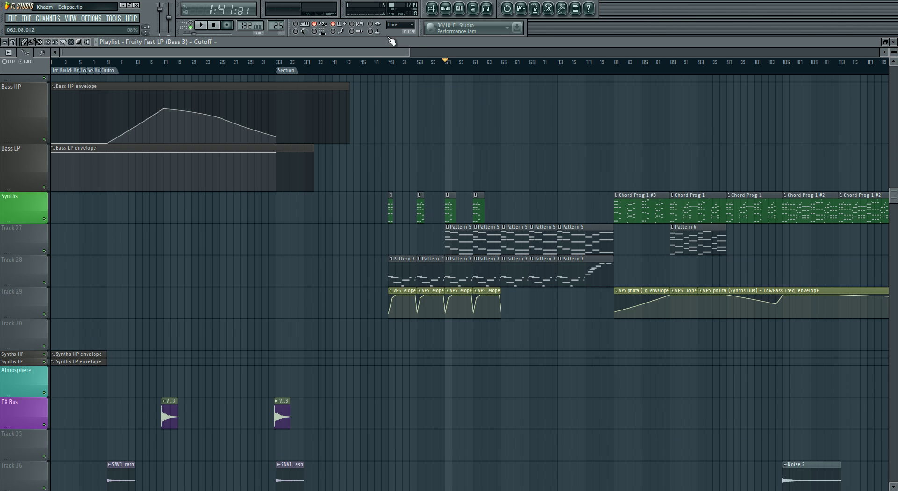
left_click_drag(409, 50, 690, 50)
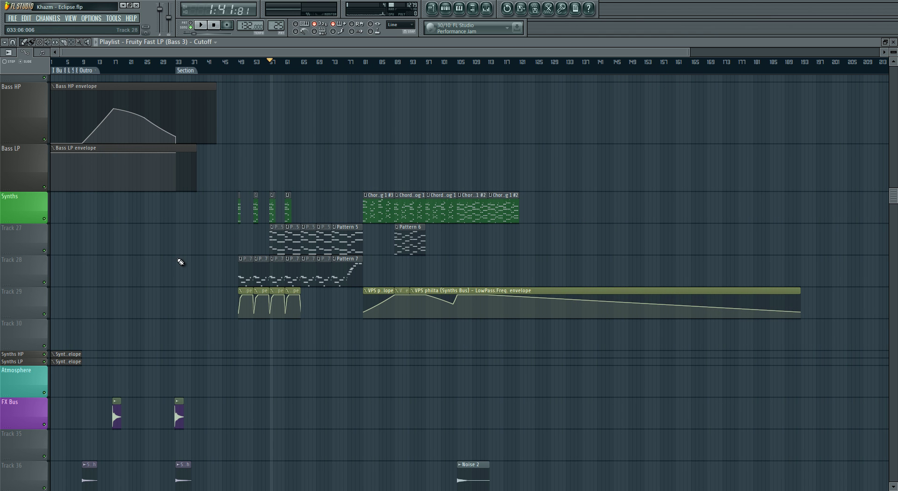
scroll(181, 263, "up", 6)
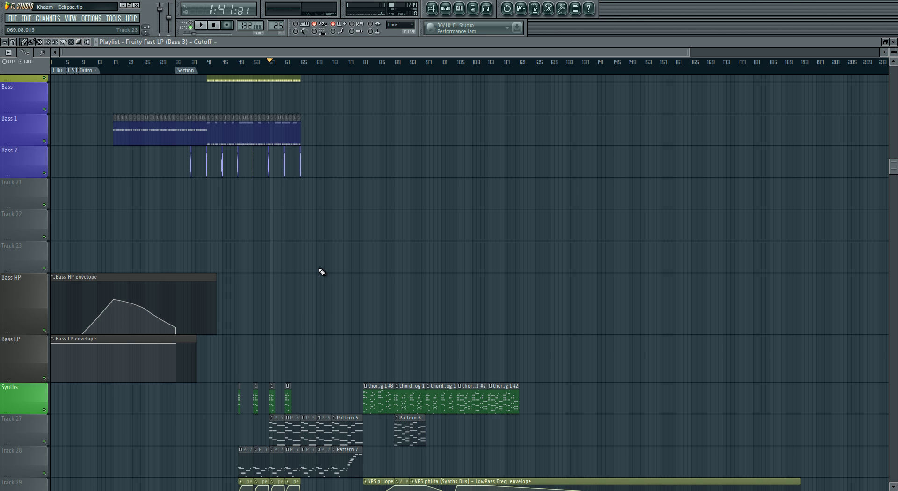
scroll(322, 272, "down", 5)
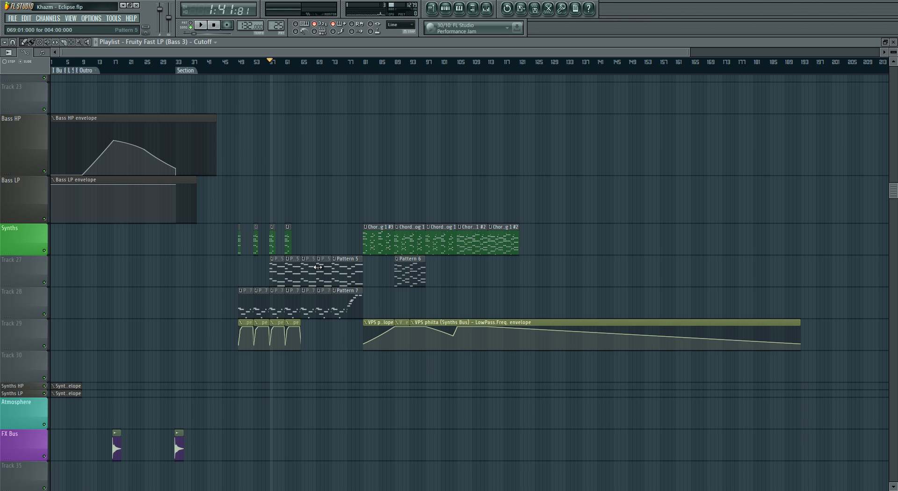